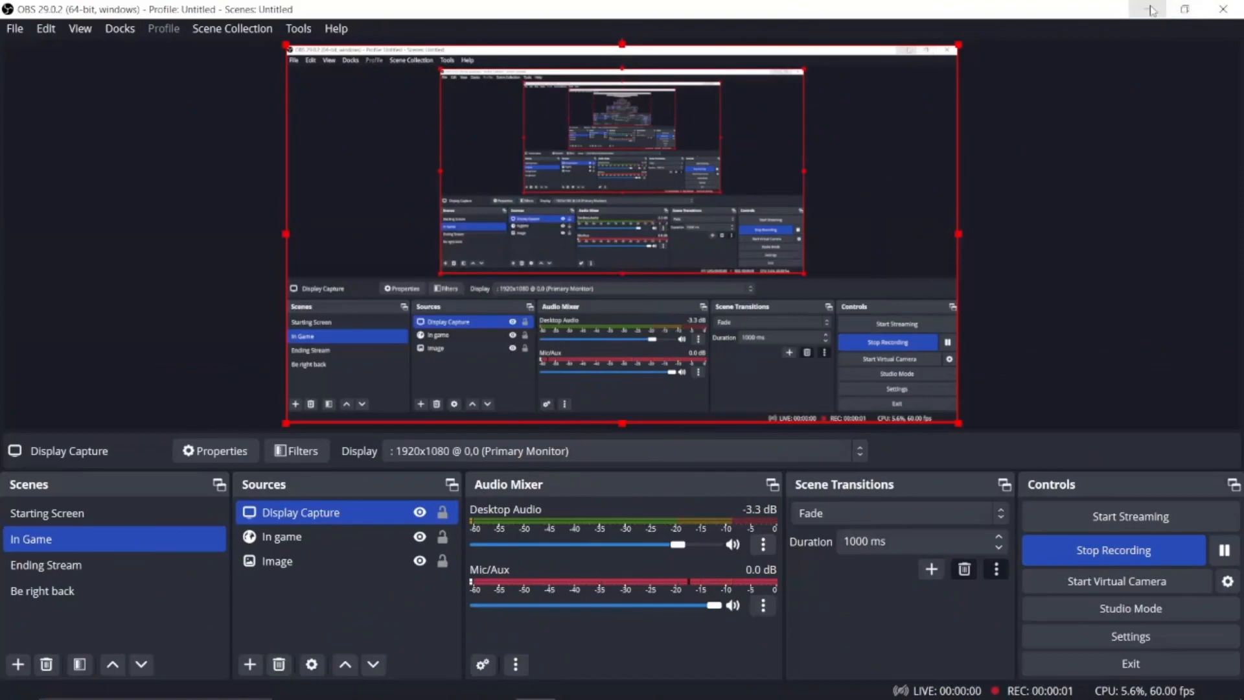
# Switch to Google Chrome, search the web for night bot and open the Nightbot website.
pyautogui.click(1146, 9)
pyautogui.rightClick(477, 105)
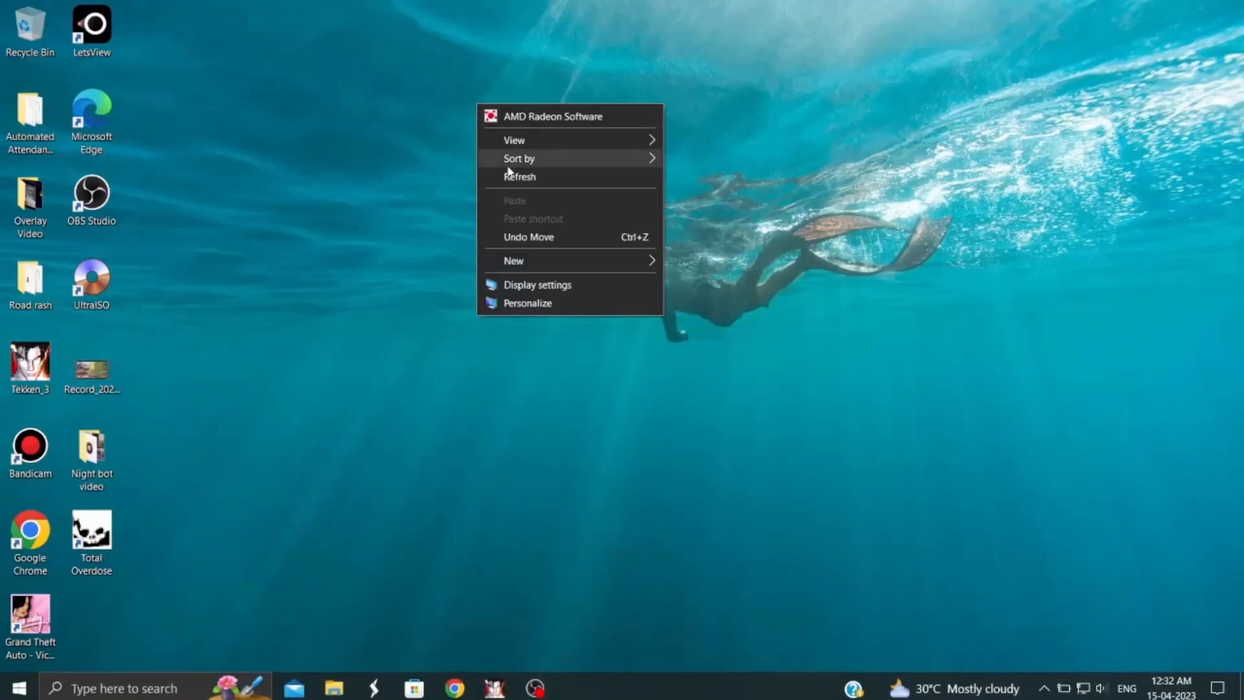
pyautogui.click(518, 177)
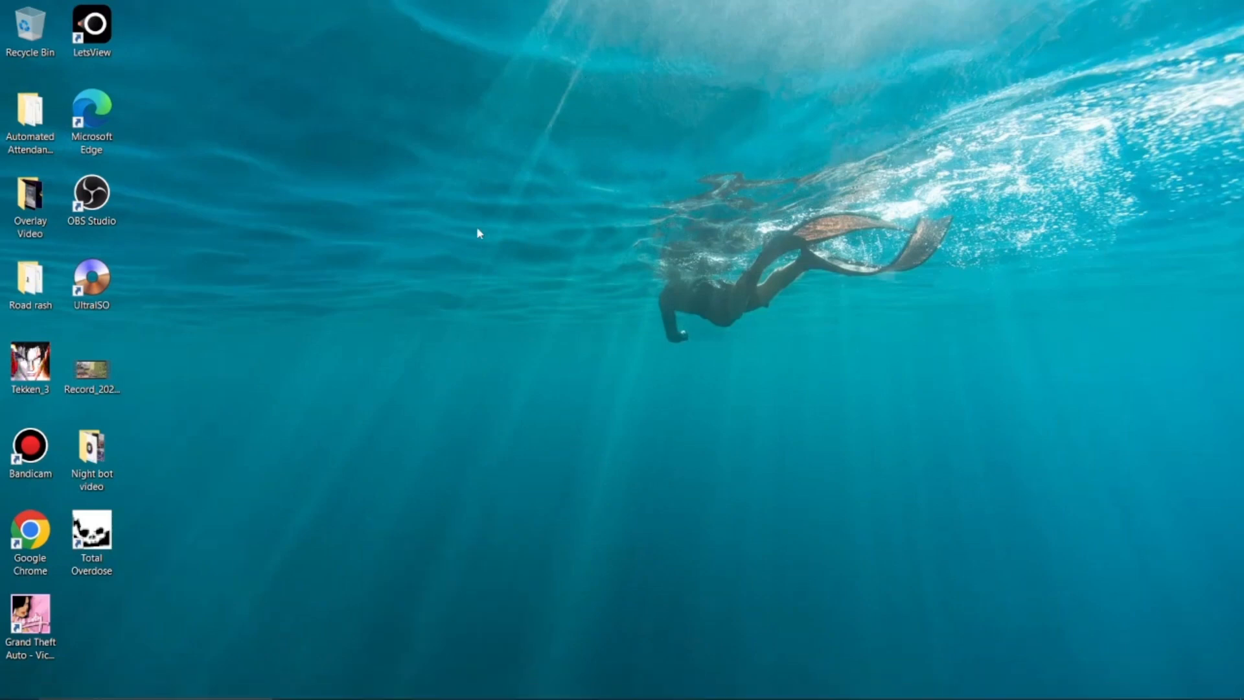
pyautogui.moveTo(457, 694)
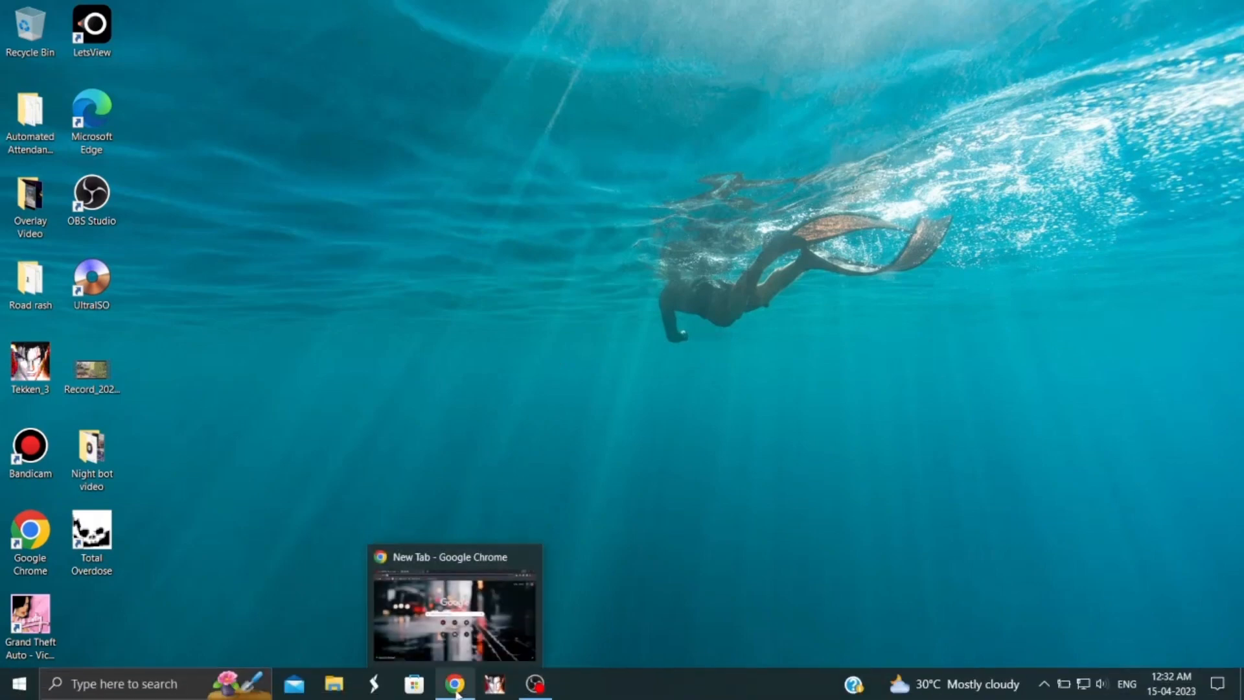
pyautogui.click(457, 690)
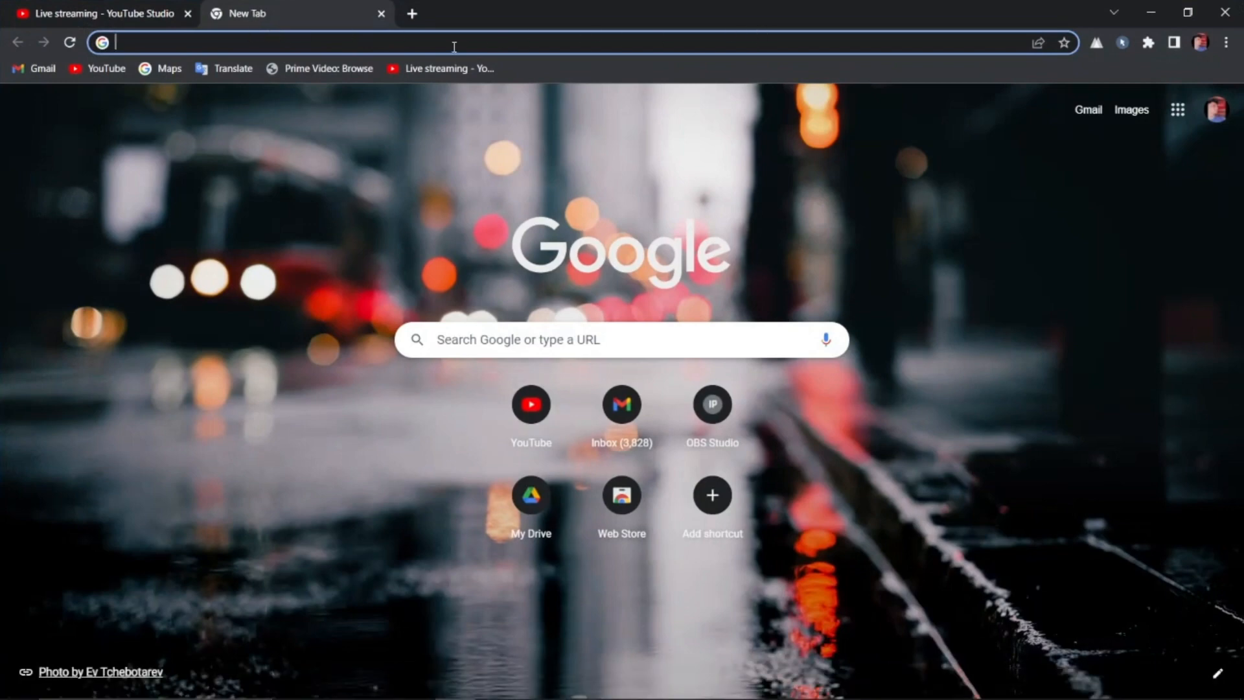
pyautogui.write('nigh')
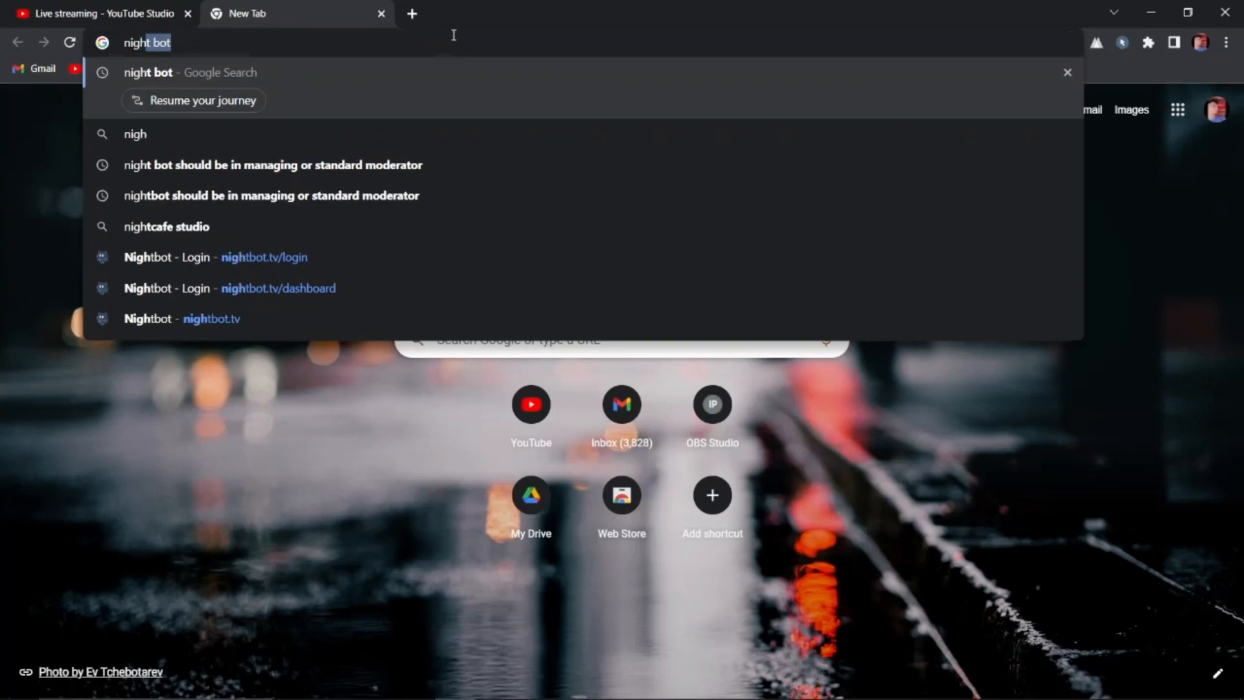
pyautogui.press('Return')
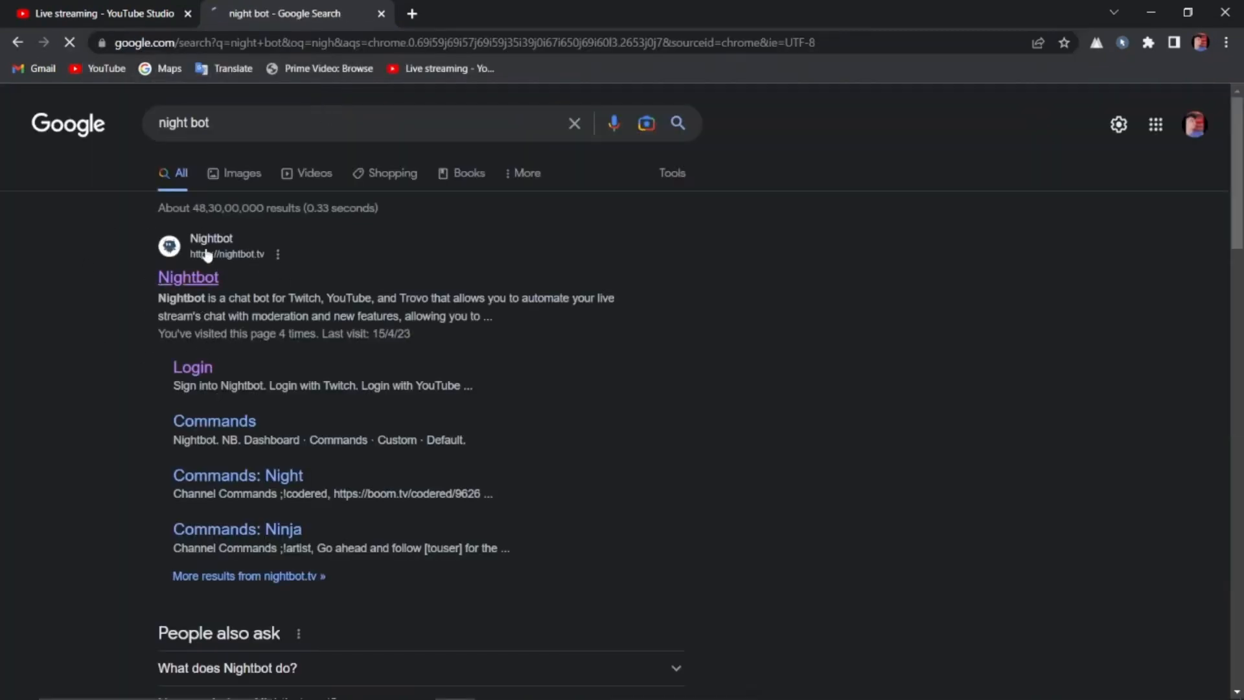
pyautogui.click(188, 279)
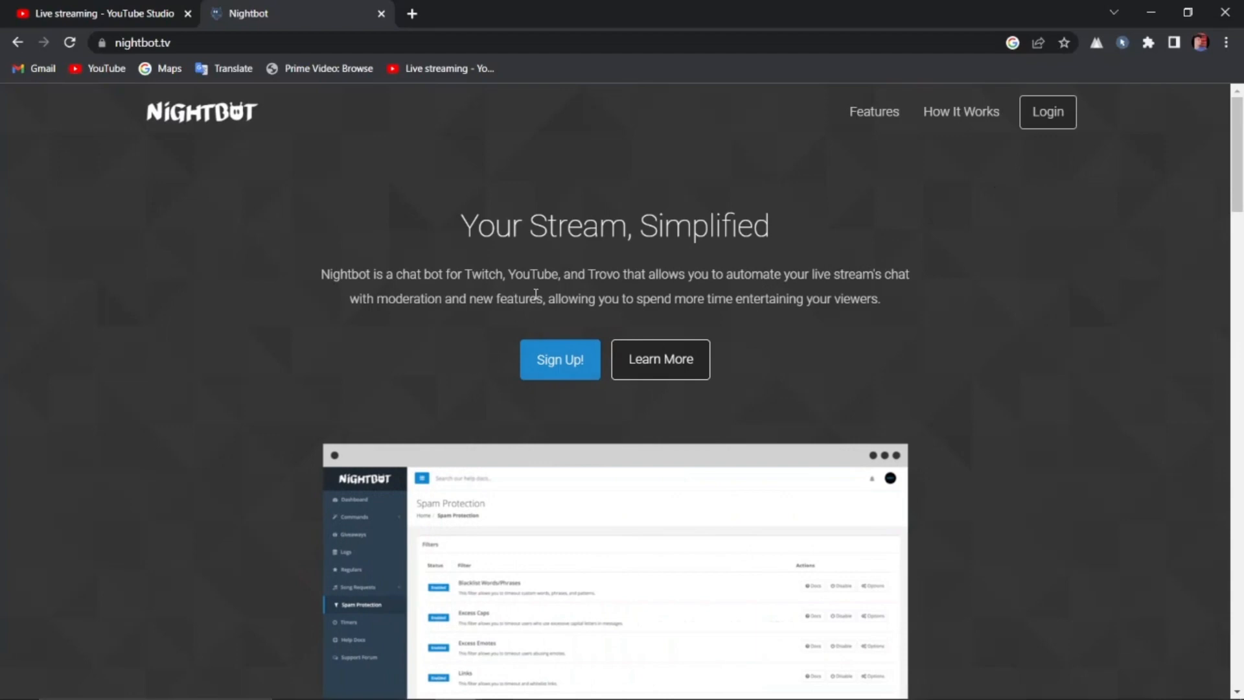
# Log in to Nightbot with YouTube, choosing the channel's Google account and allowing the requested access.
pyautogui.click(1063, 121)
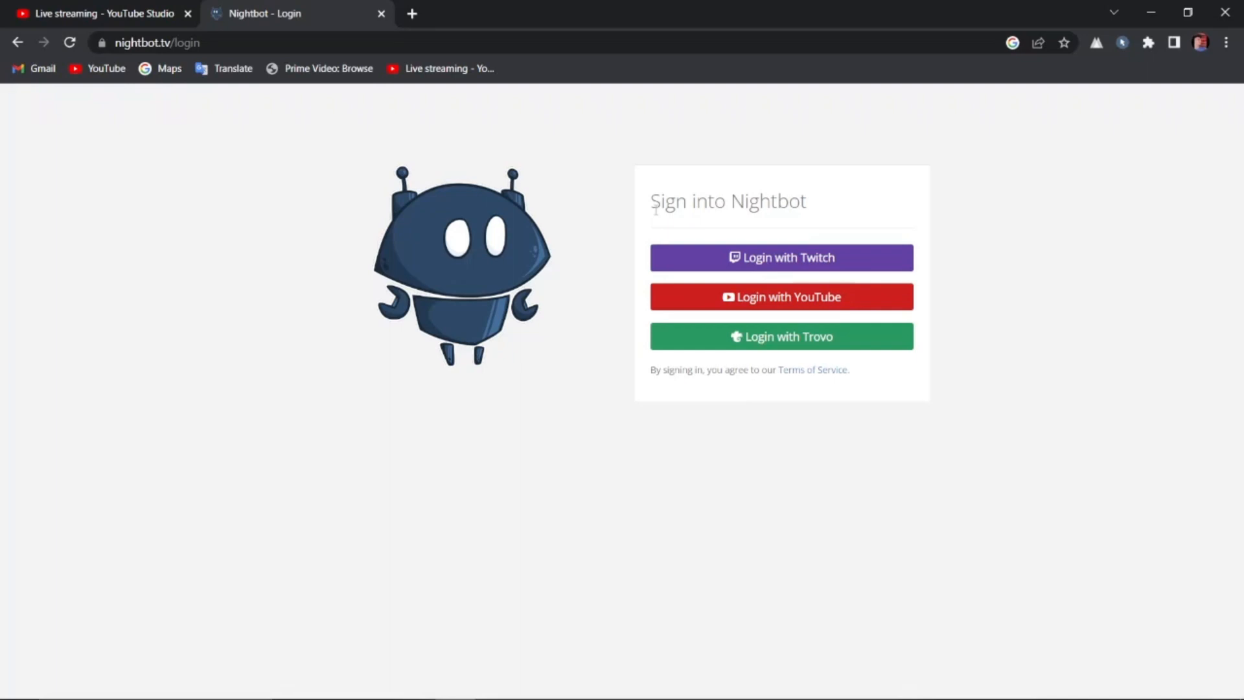
pyautogui.click(771, 299)
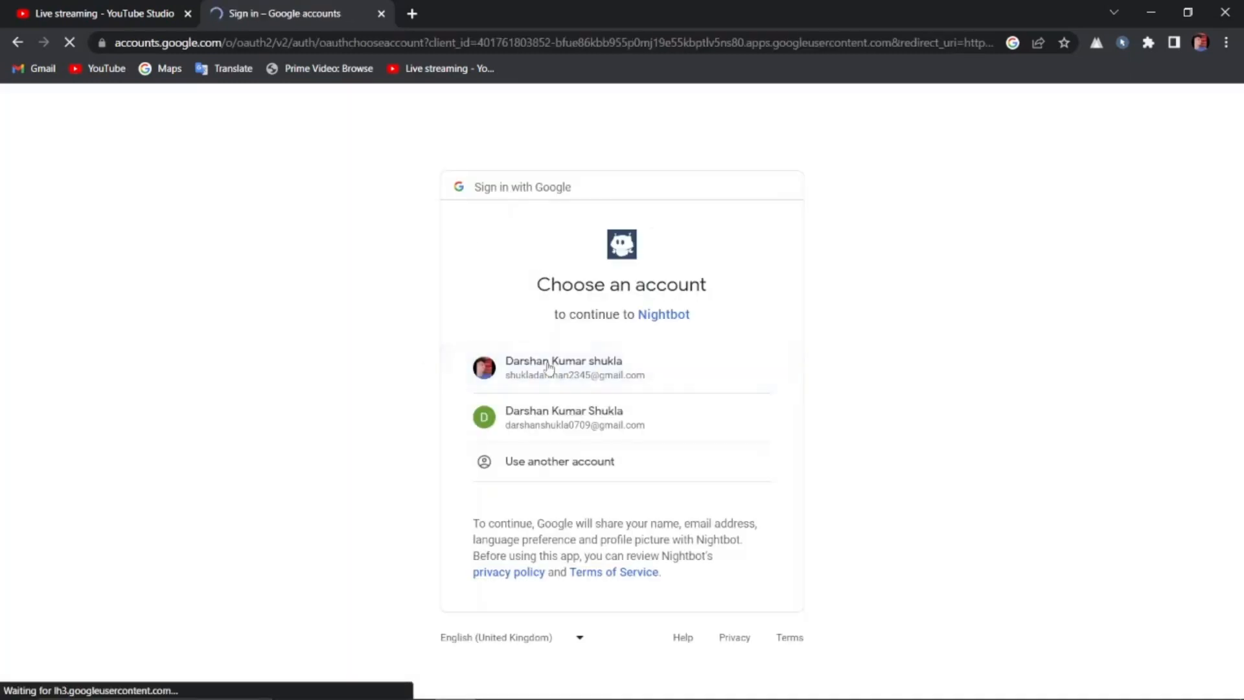
pyautogui.click(522, 375)
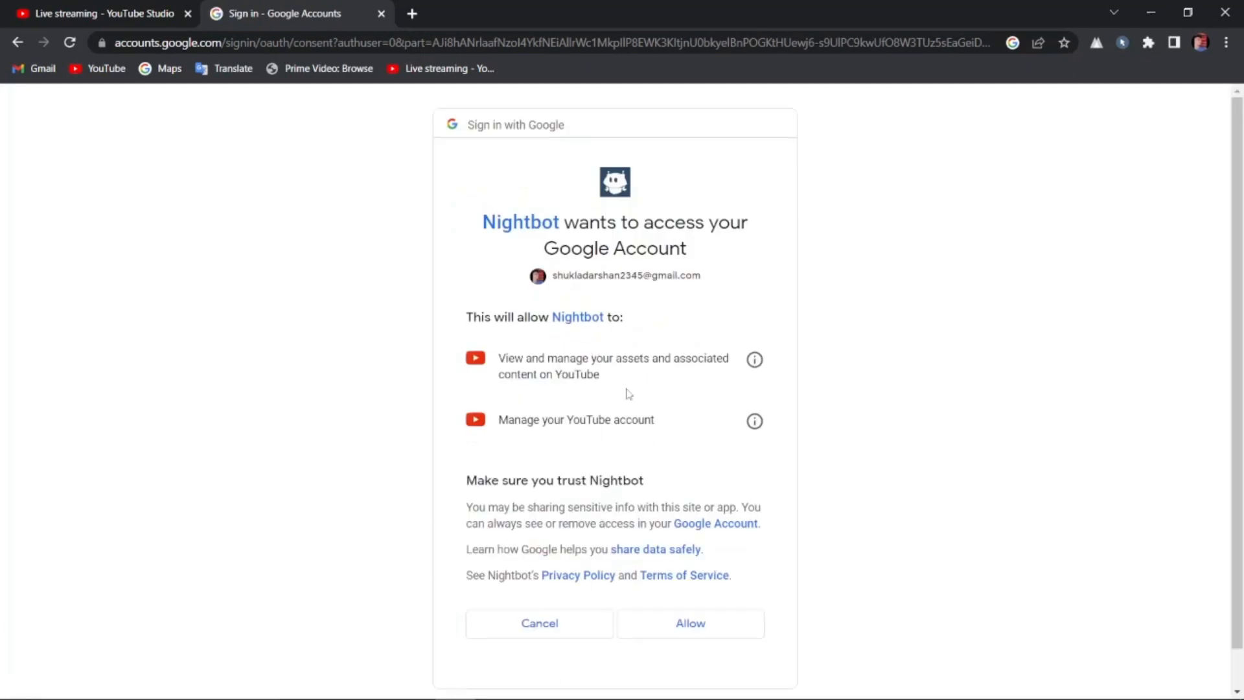
pyautogui.click(697, 629)
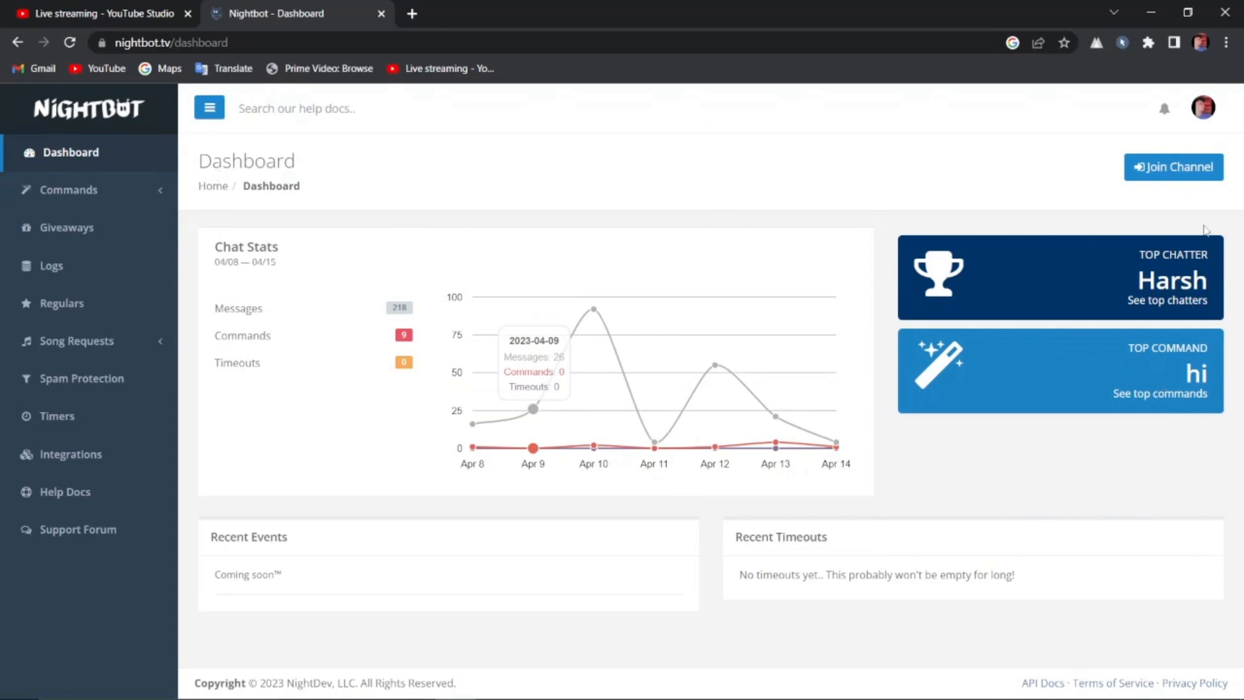
# Make Nightbot join the channel and copy its YouTube channel URL from the next-steps instructions.
pyautogui.click(1150, 167)
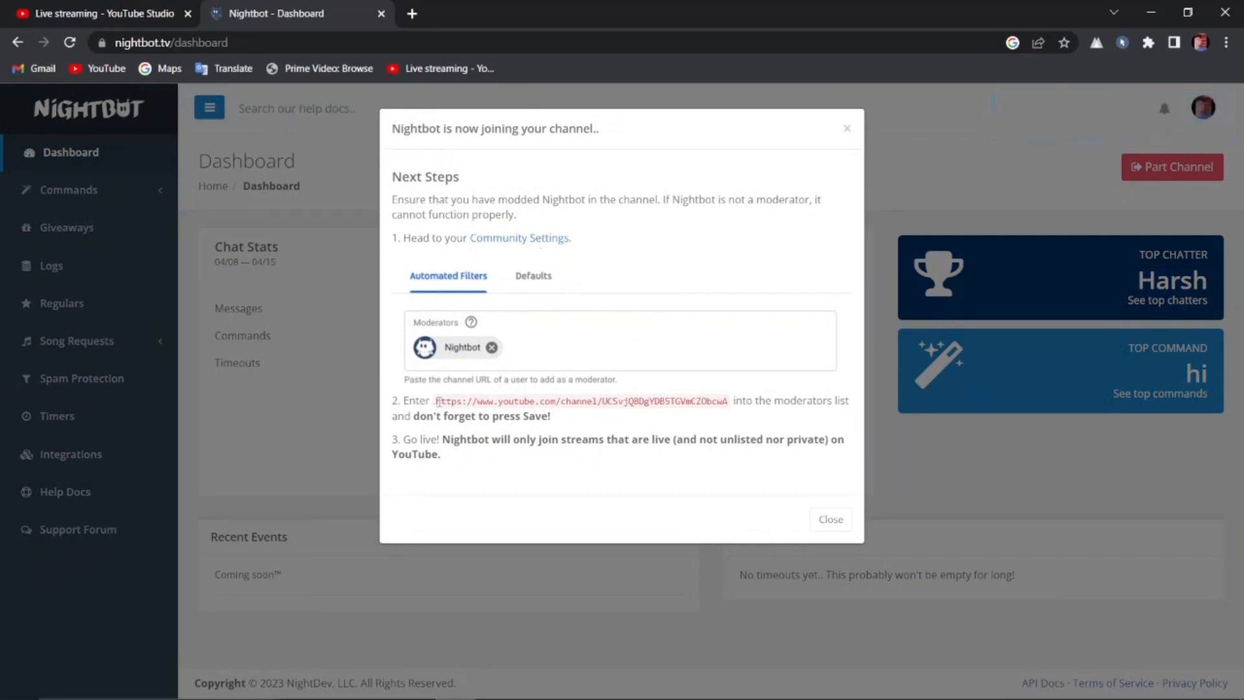
pyautogui.moveTo(437, 401); pyautogui.dragTo(730, 402)
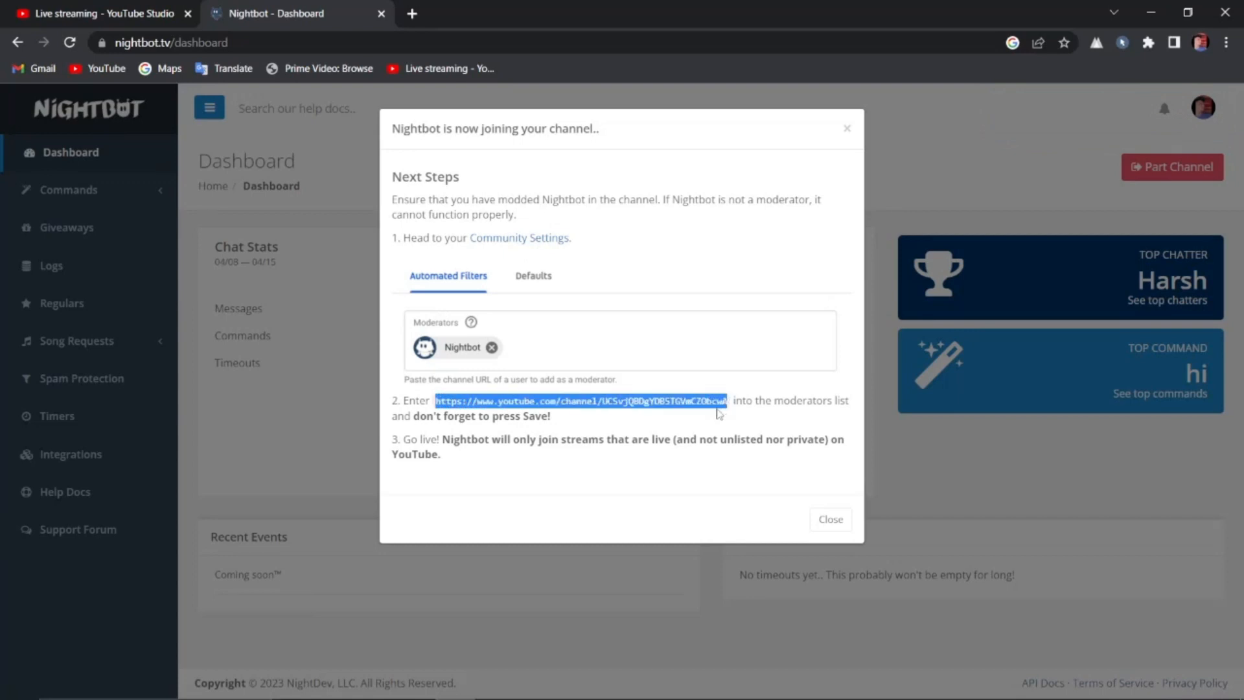
pyautogui.rightClick(717, 413)
pyautogui.click(745, 422)
# Open YouTube Studio's Community settings, try to paste the Nightbot channel URL into Managing moderators, and close the settings.
pyautogui.click(526, 242)
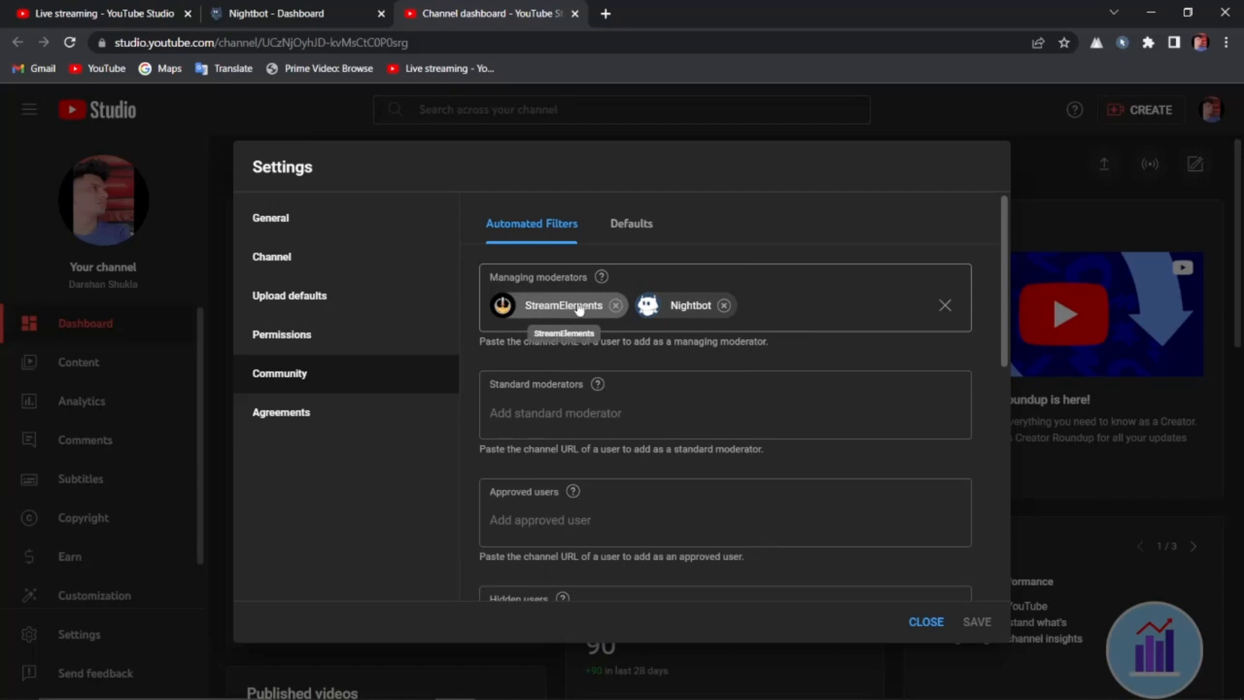
pyautogui.rightClick(754, 301)
pyautogui.click(574, 277)
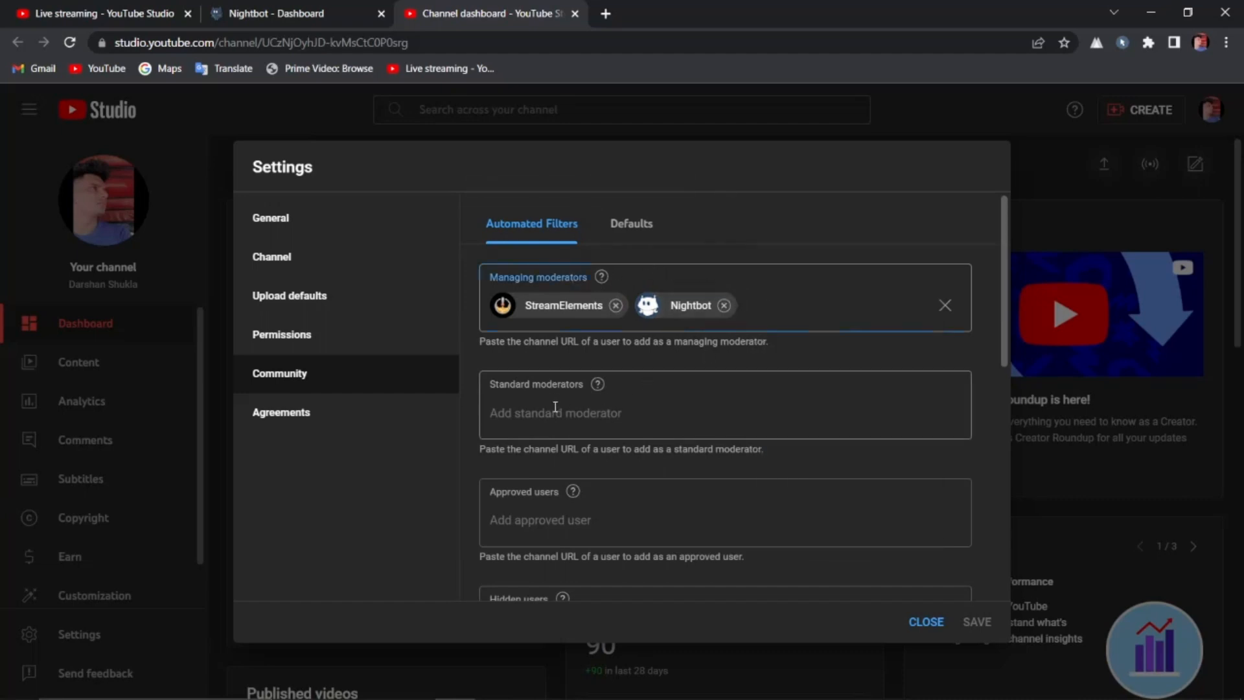
pyautogui.moveTo(595, 385)
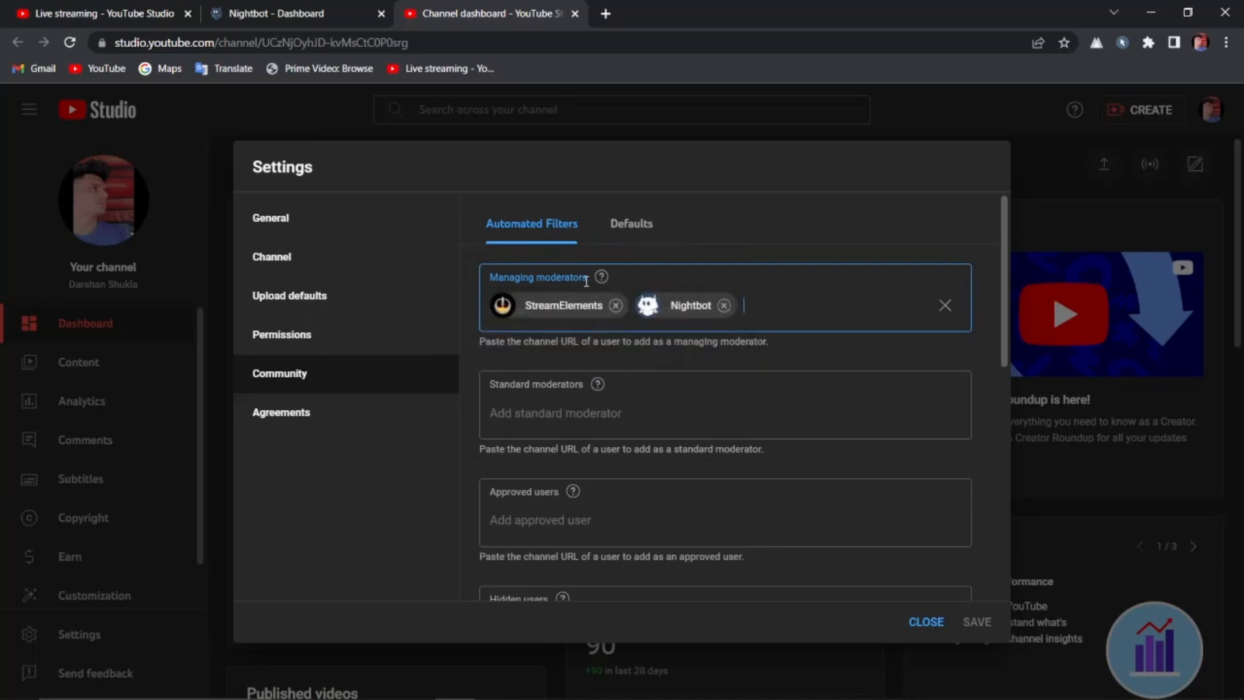
pyautogui.moveTo(607, 278)
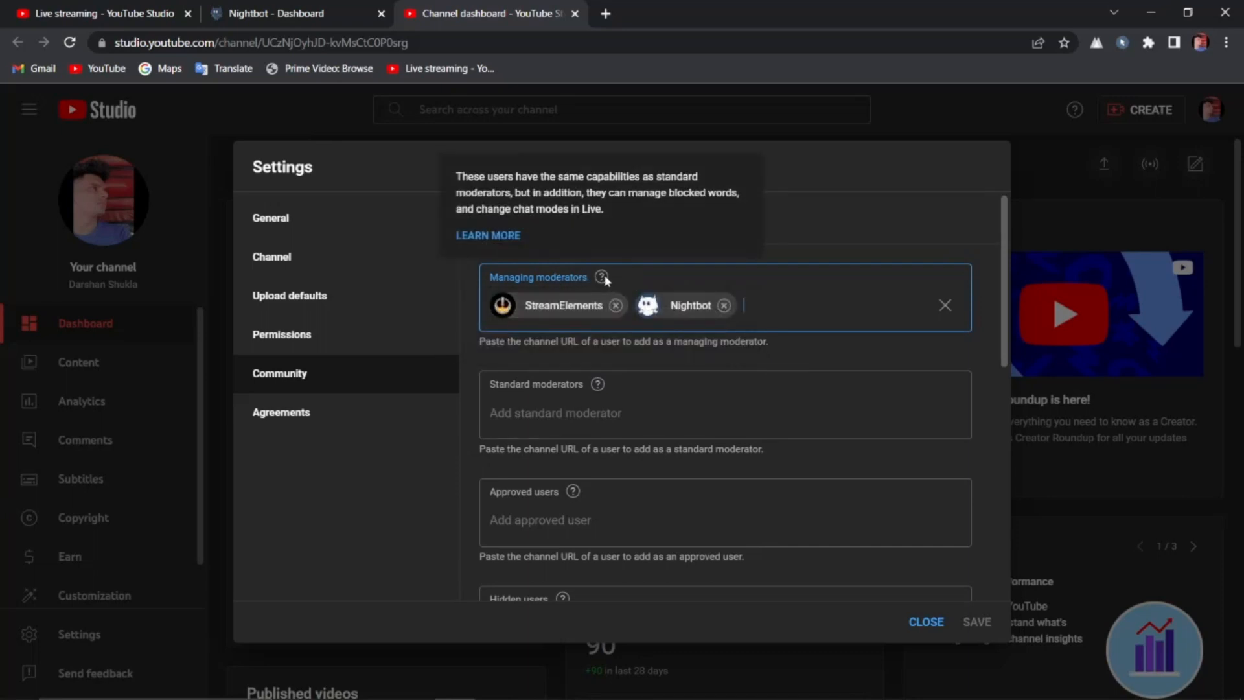
pyautogui.rightClick(765, 301)
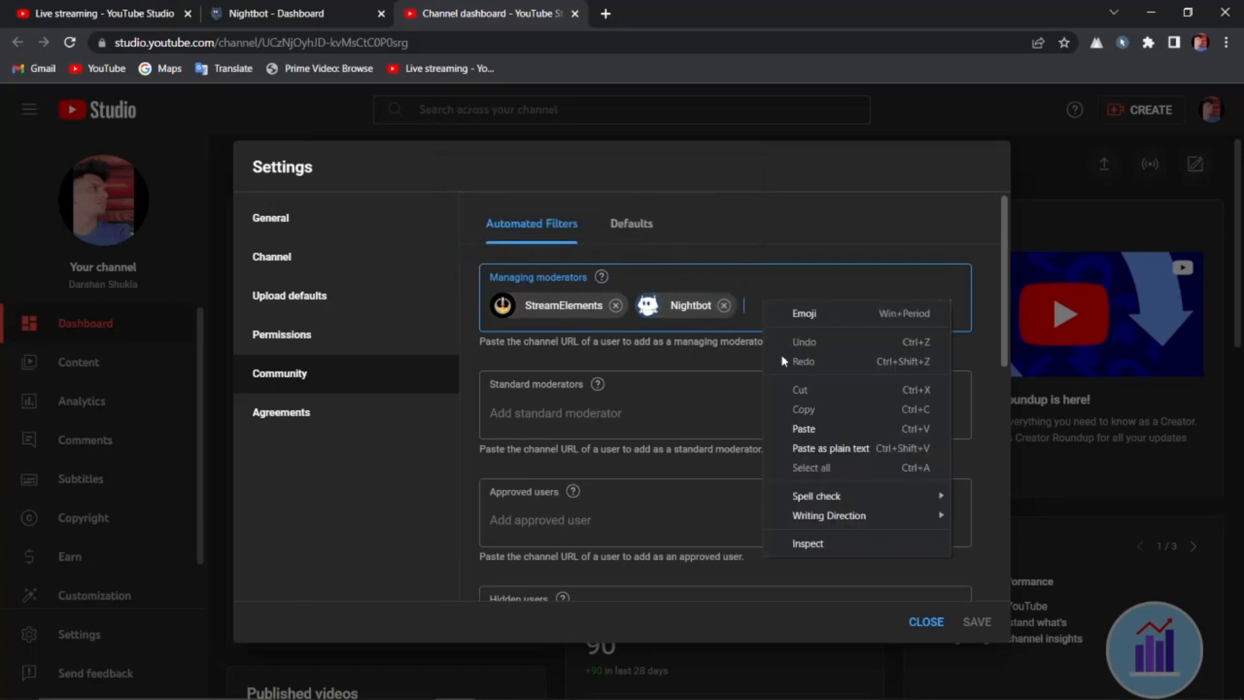
pyautogui.click(822, 429)
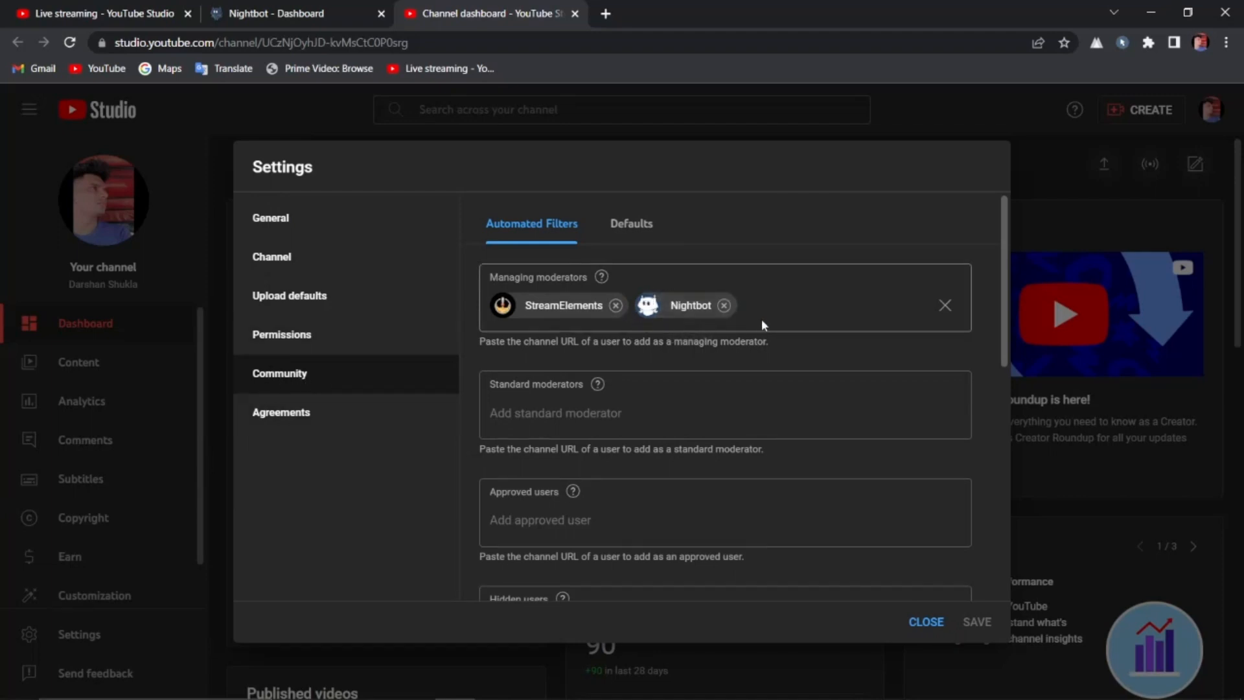
pyautogui.click(926, 623)
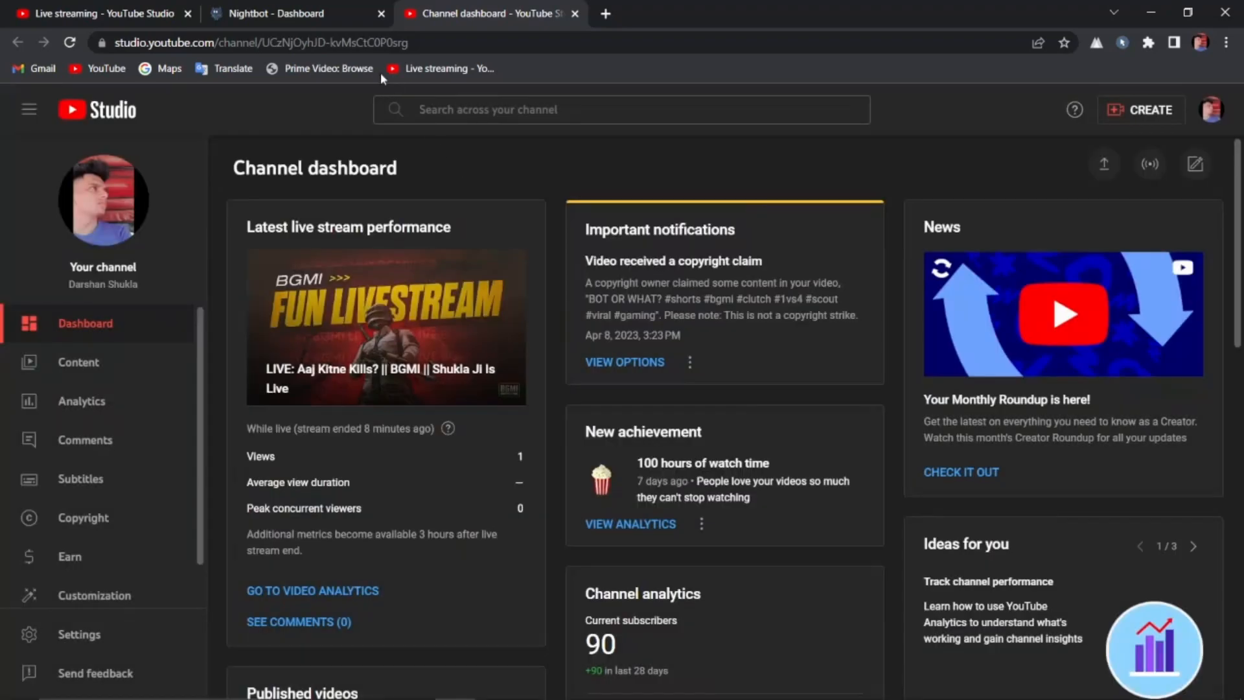
# Return to Nightbot, dismiss the joining instructions and open the custom commands list to review the hello, hi and hii commands.
pyautogui.click(363, 9)
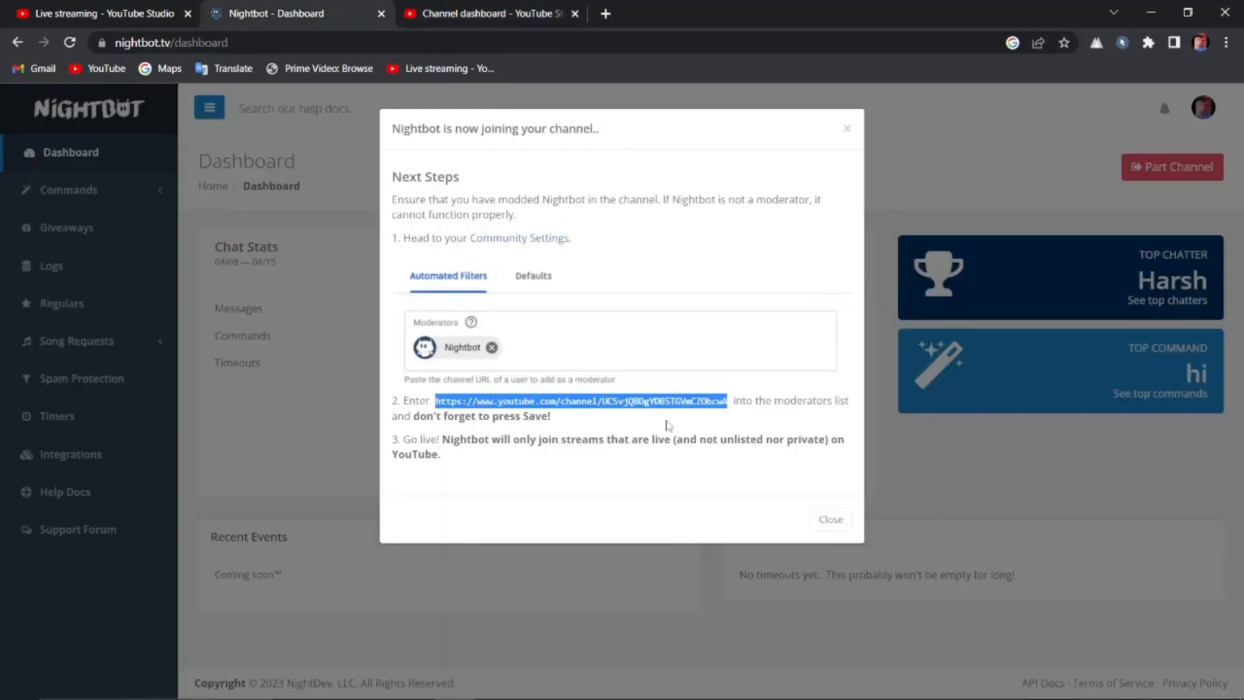
pyautogui.click(829, 522)
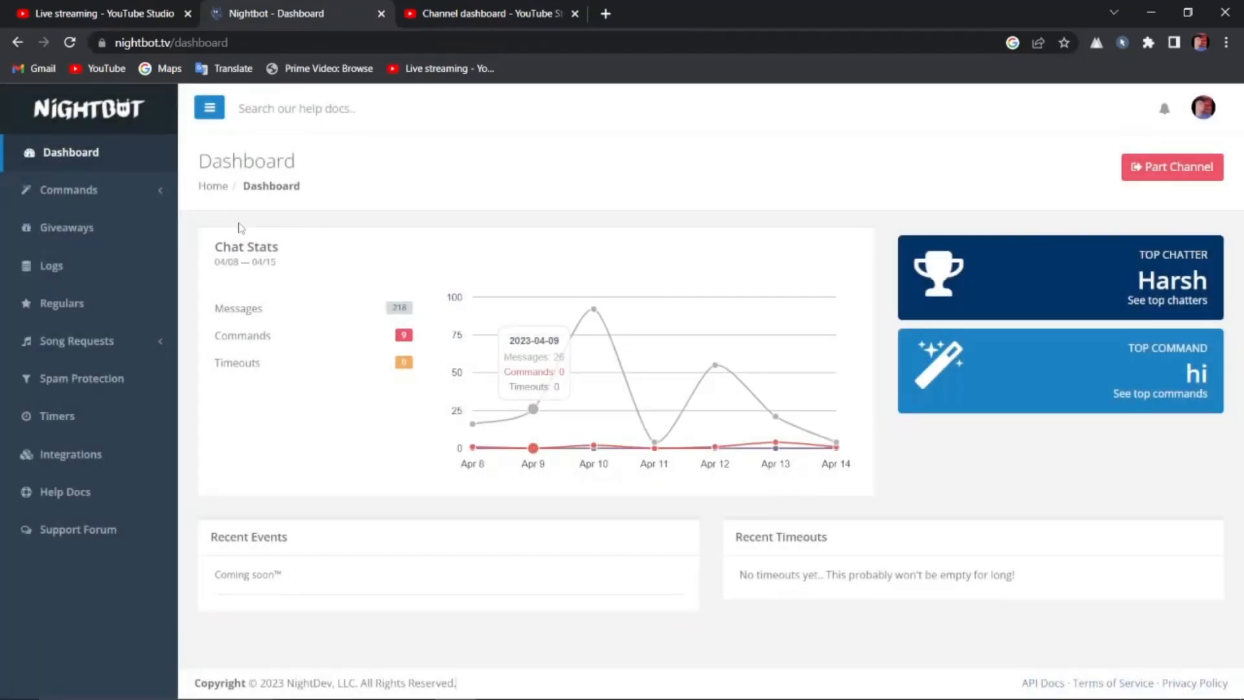
pyautogui.click(136, 189)
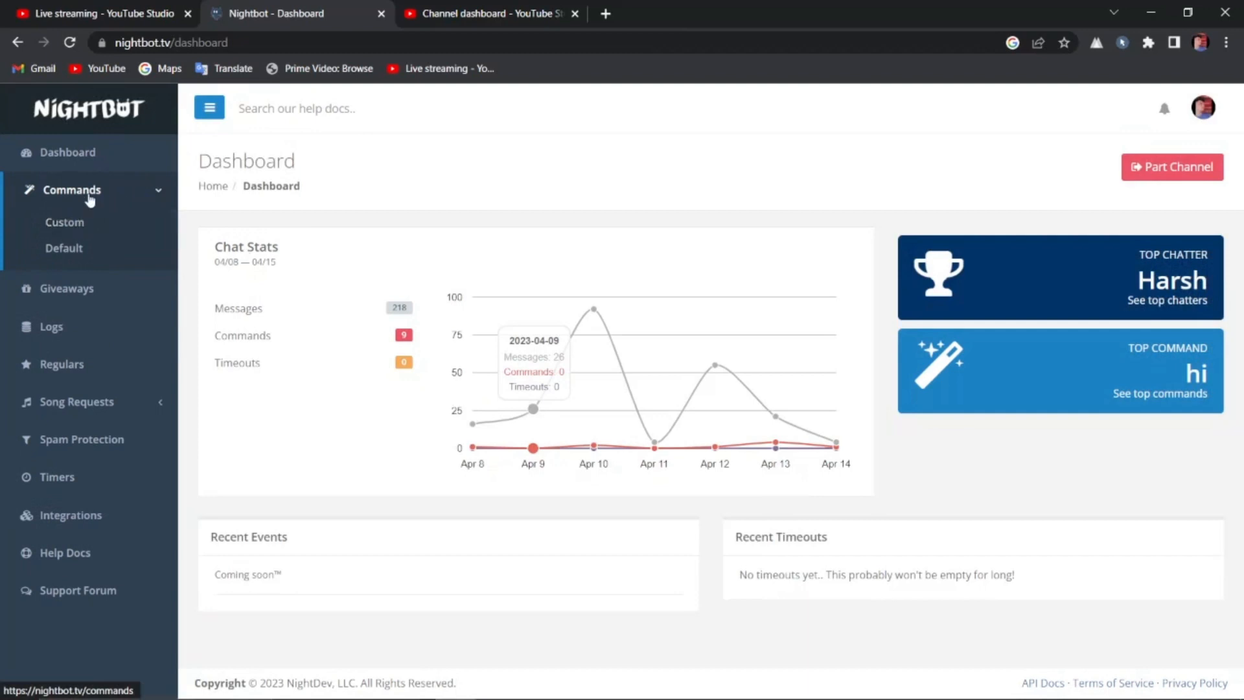
pyautogui.click(58, 227)
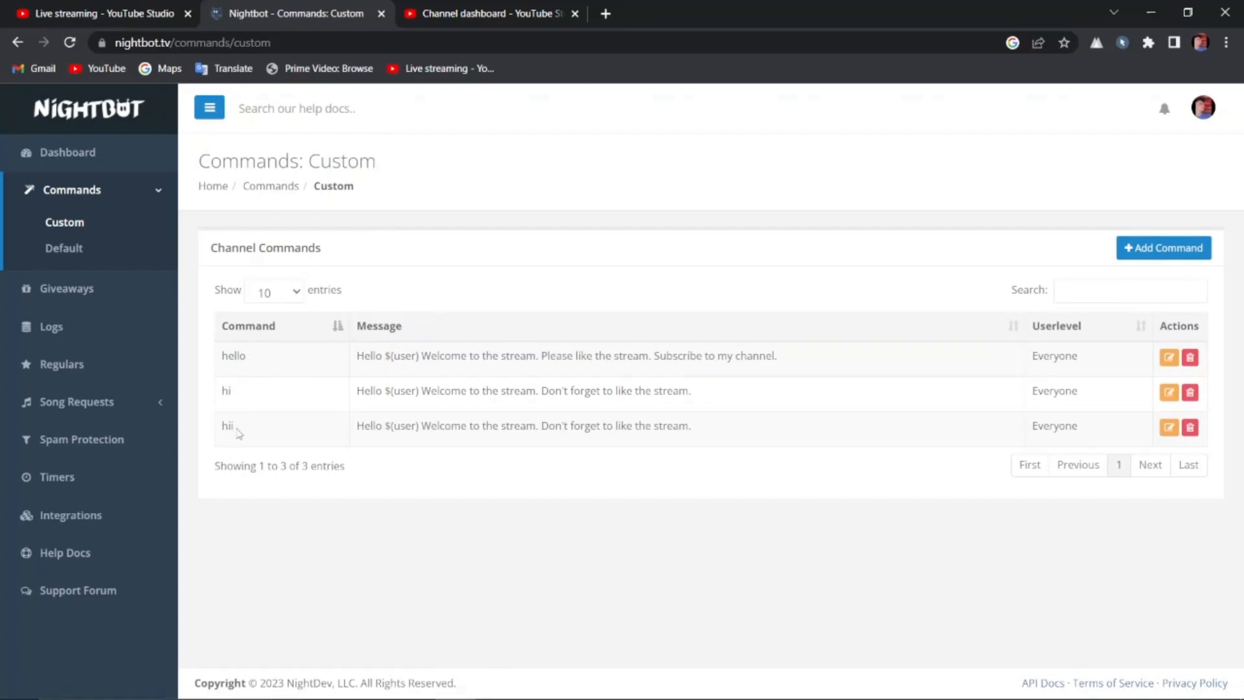
pyautogui.moveTo(232, 391); pyautogui.dragTo(221, 356)
pyautogui.click(246, 356)
pyautogui.click(234, 425)
pyautogui.moveTo(234, 426); pyautogui.dragTo(221, 427)
# Open the hello command for editing, examine its name and the $(user) variable in its message, and submit it.
pyautogui.click(1168, 358)
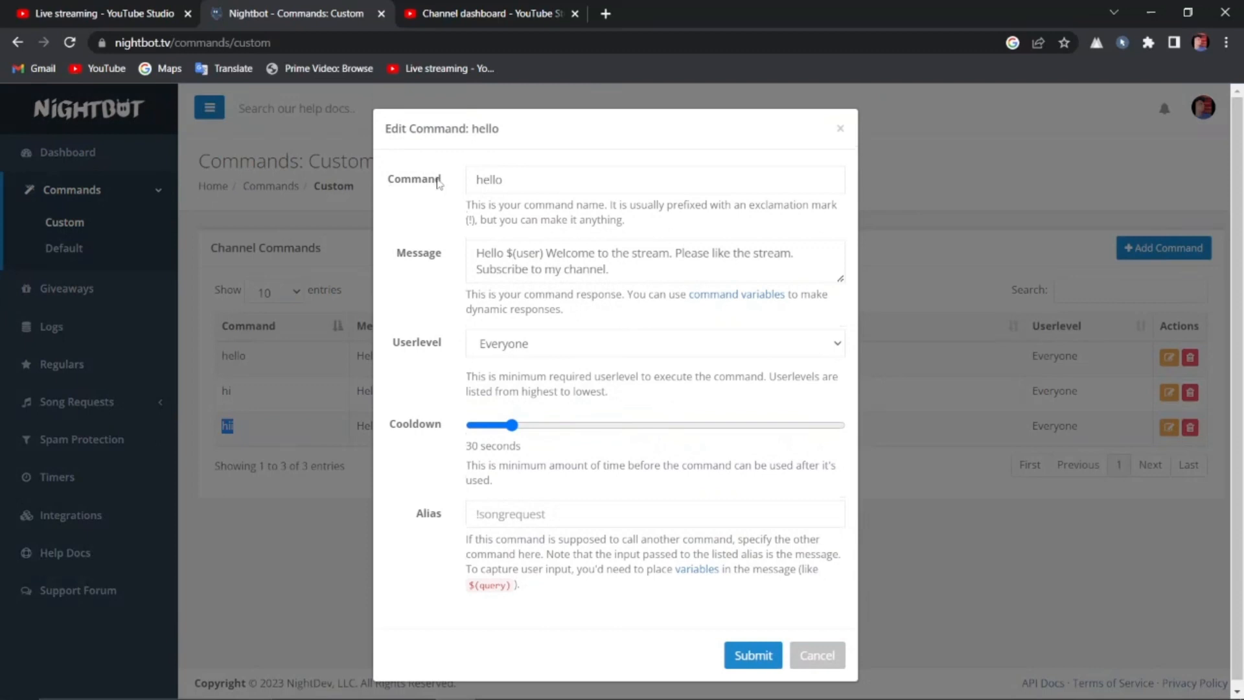
pyautogui.doubleClick(499, 179)
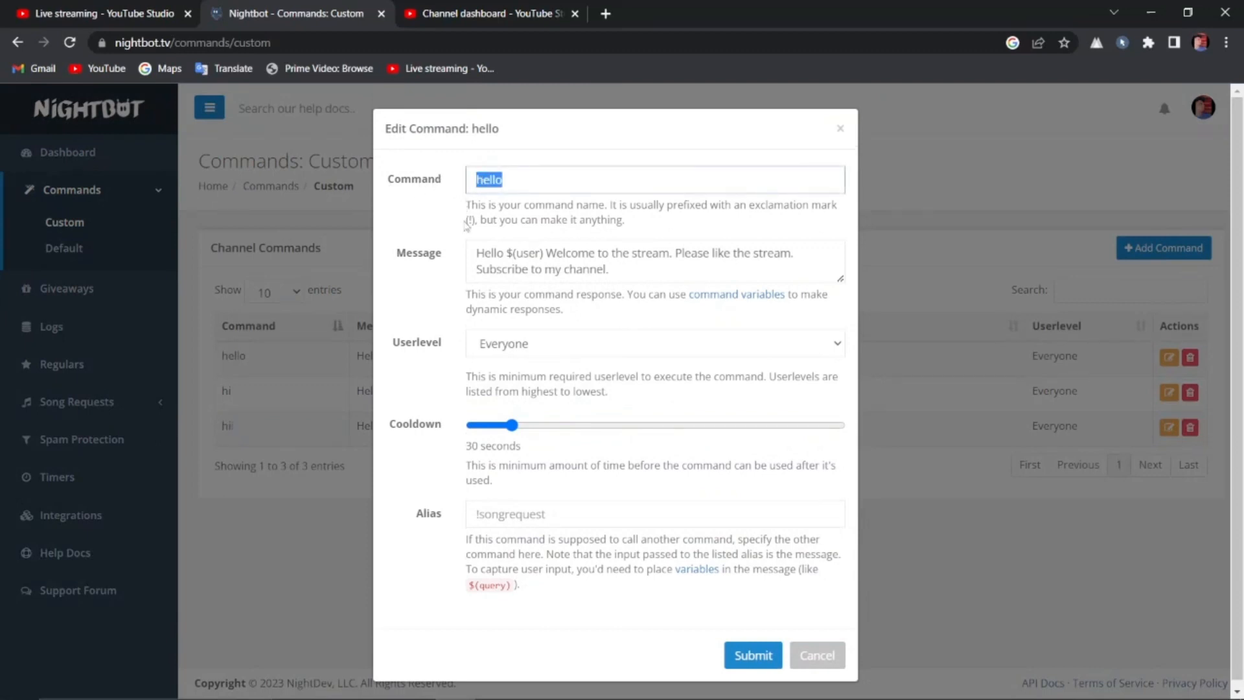
pyautogui.moveTo(480, 255); pyautogui.dragTo(735, 263)
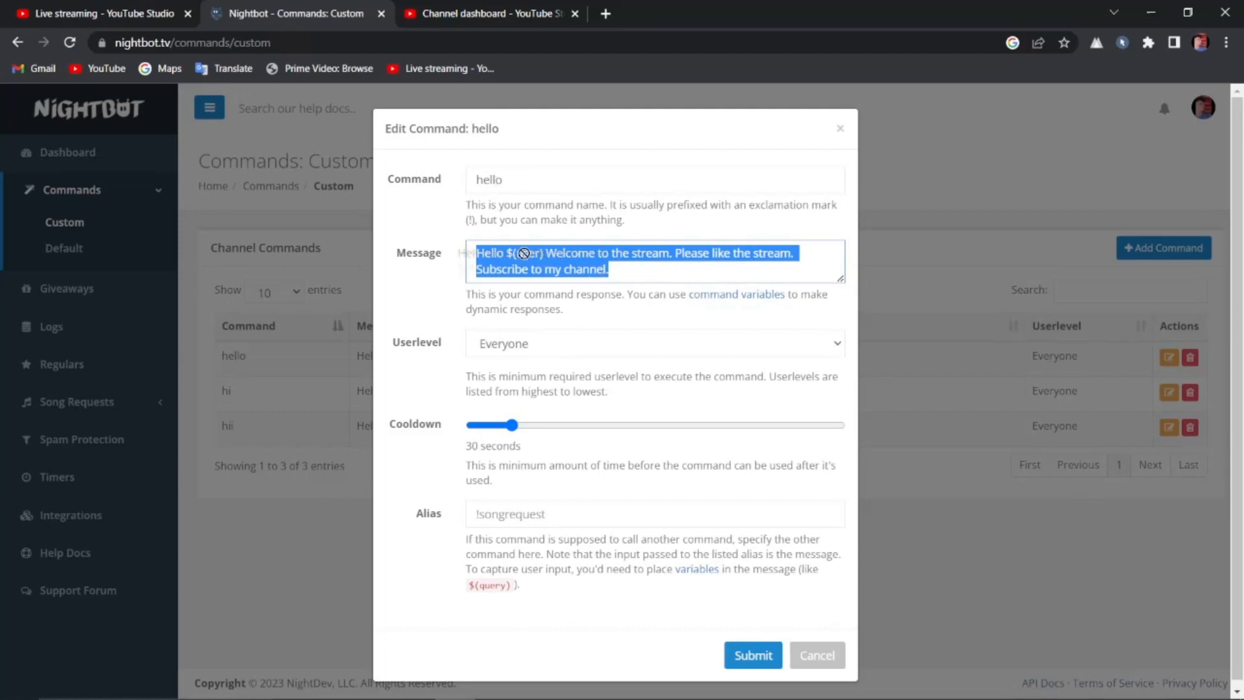
pyautogui.press('Right')
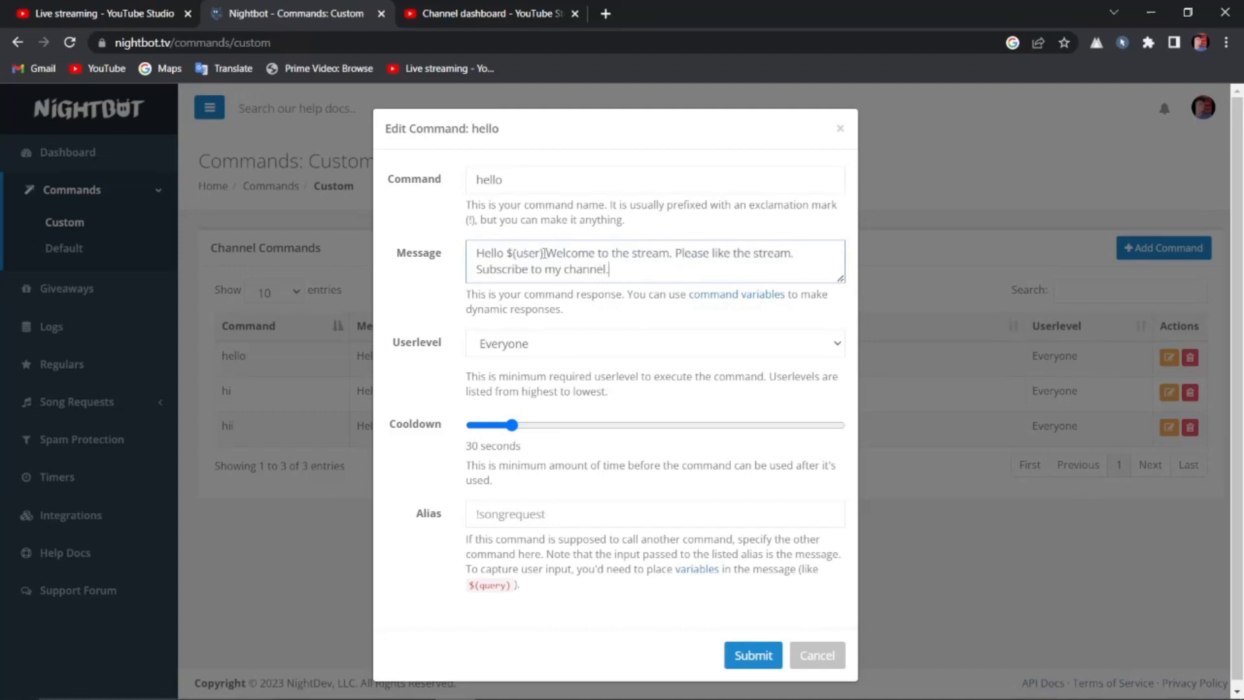
pyautogui.moveTo(545, 253); pyautogui.dragTo(504, 253)
pyautogui.click(477, 179)
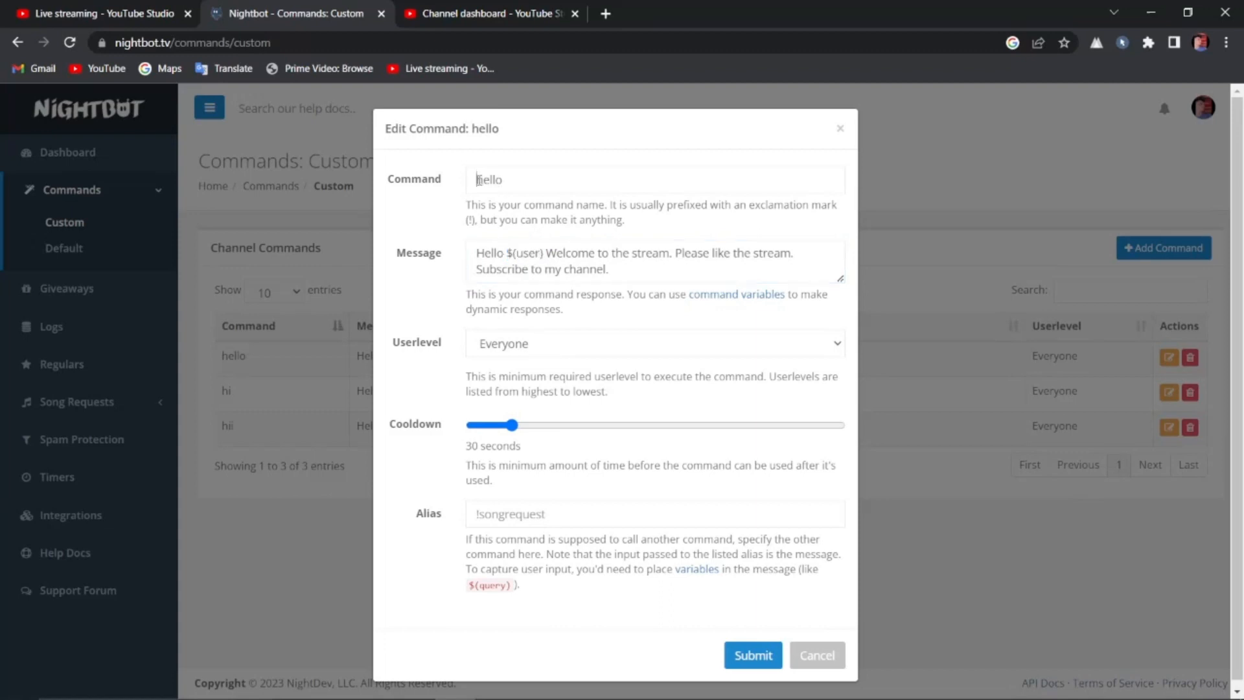
pyautogui.doubleClick(540, 253)
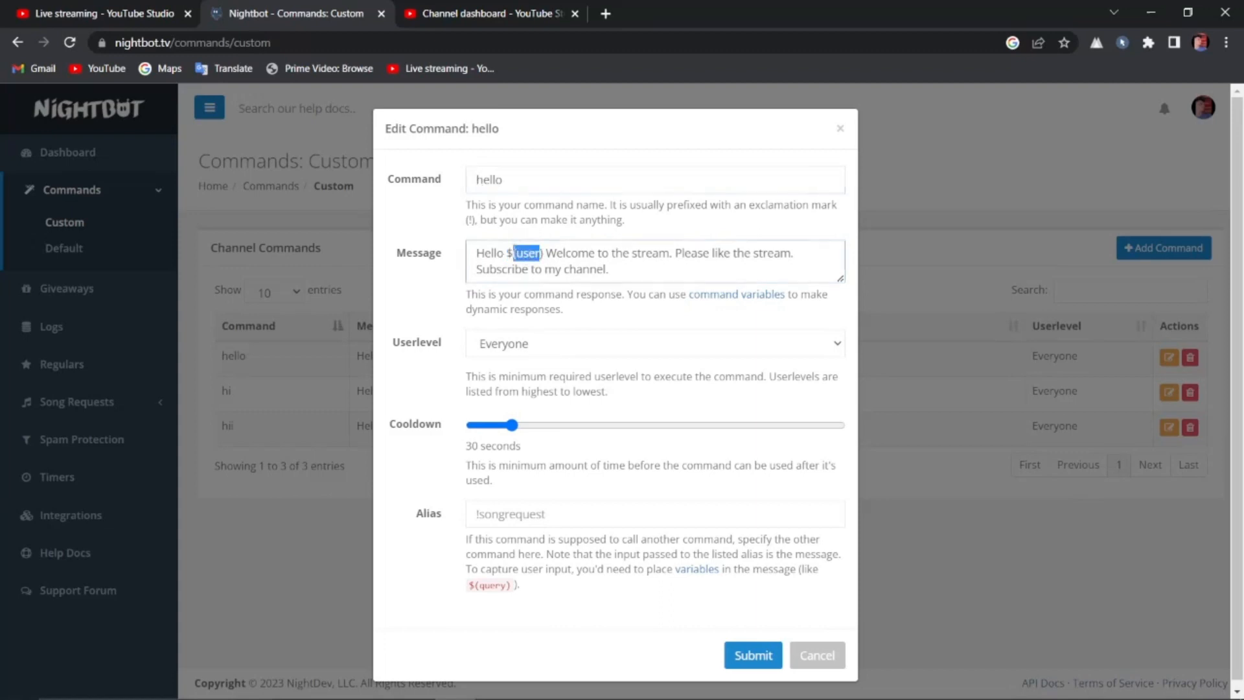
pyautogui.moveTo(507, 254); pyautogui.dragTo(541, 254)
pyautogui.click(511, 180)
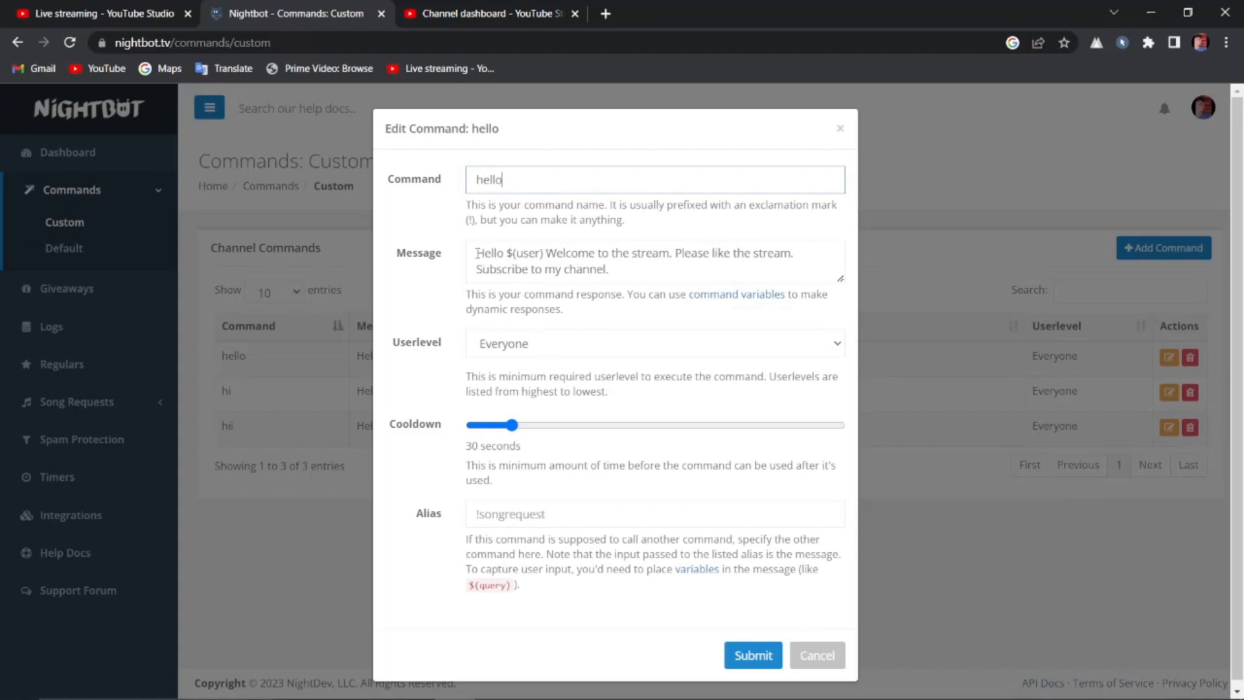
pyautogui.click(756, 657)
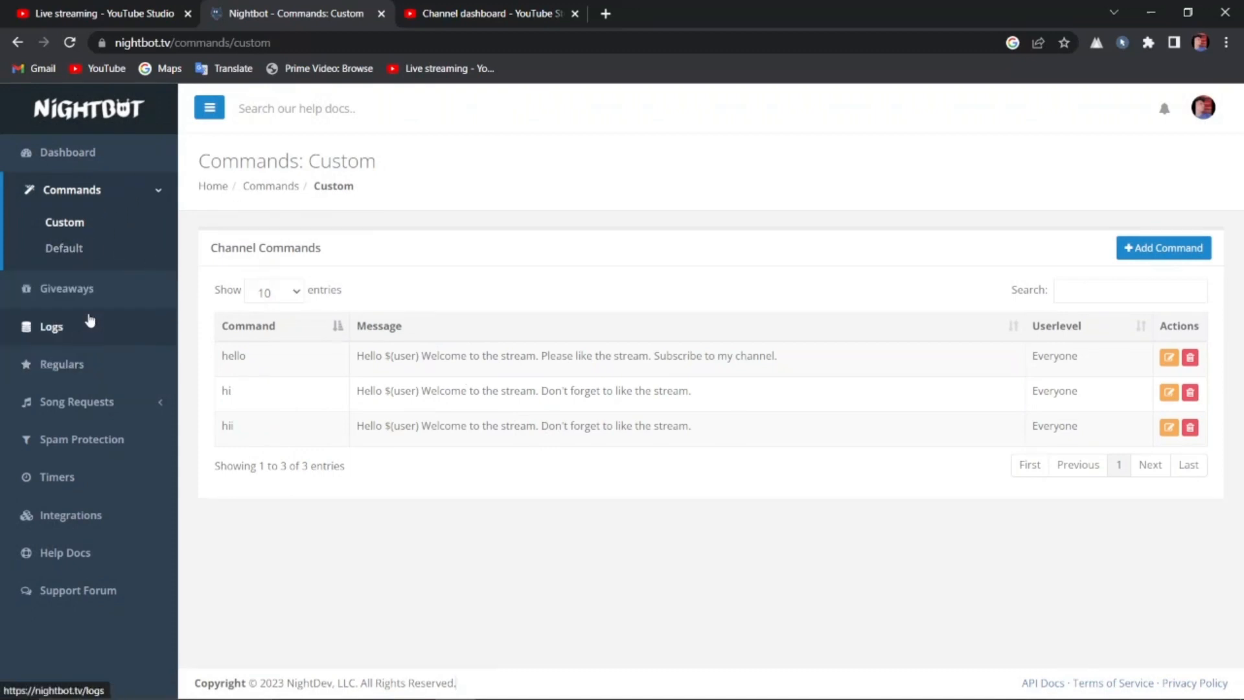
# Open Nightbot's default commands and look through the list of available commands.
pyautogui.click(63, 256)
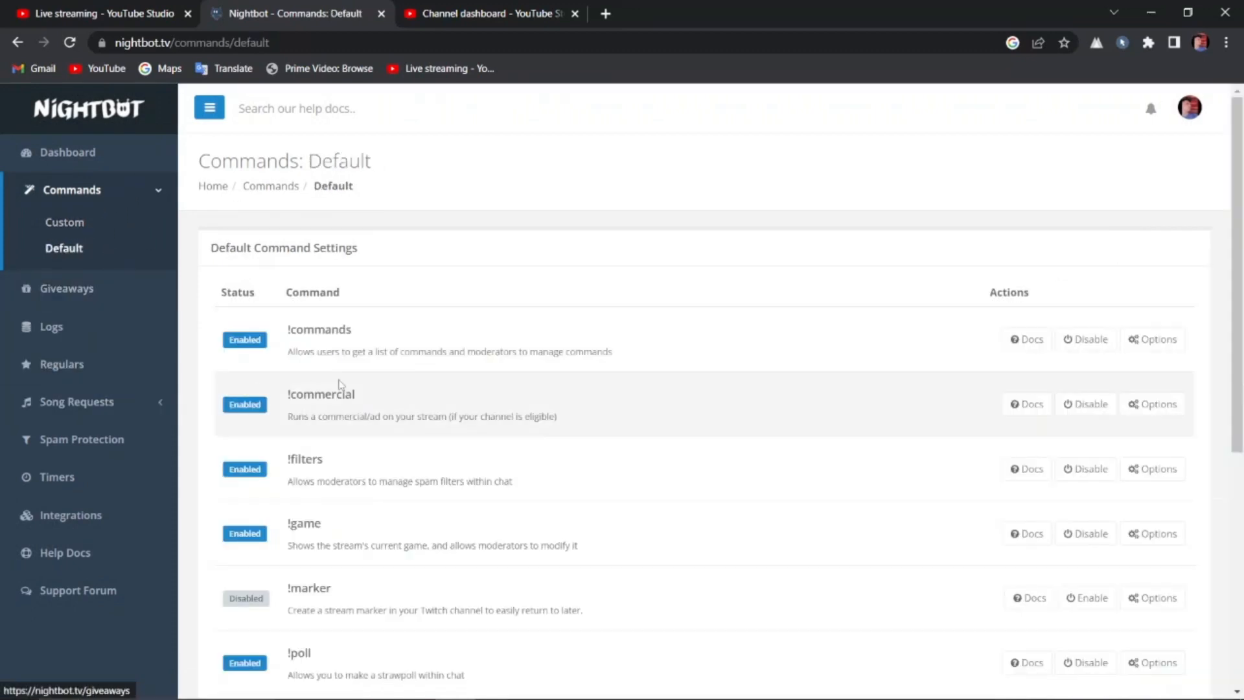
pyautogui.scroll(-6, 305, 387)
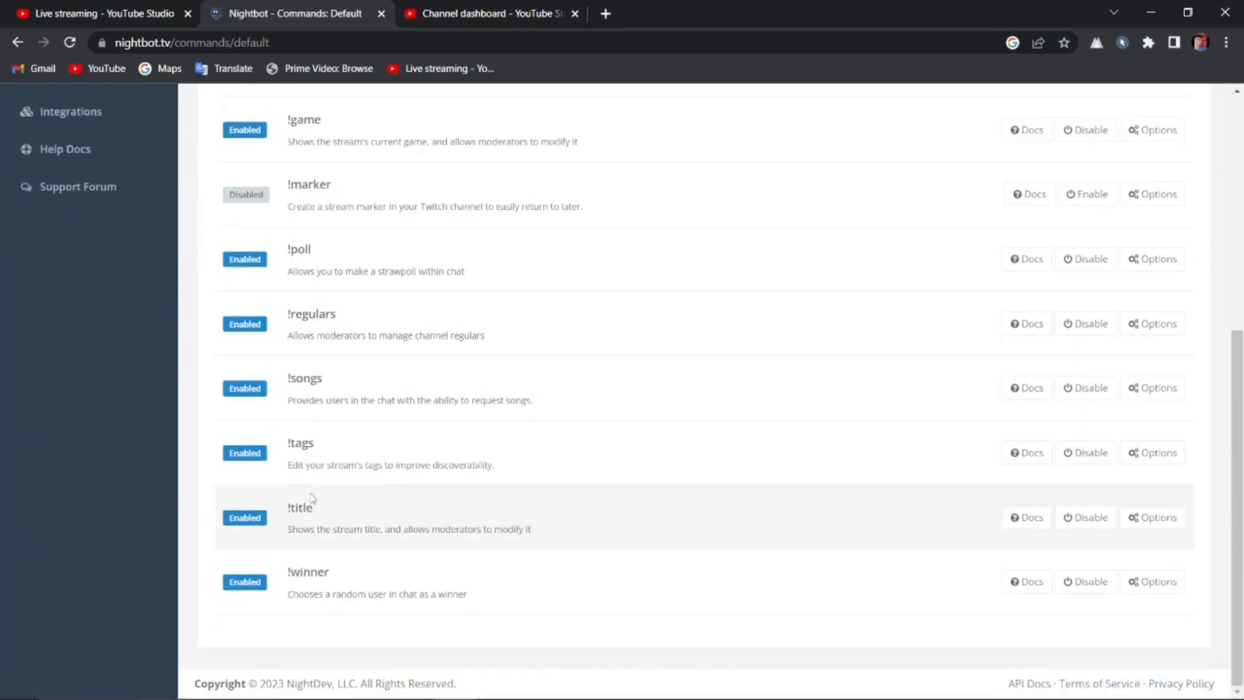
pyautogui.scroll(5, 315, 503)
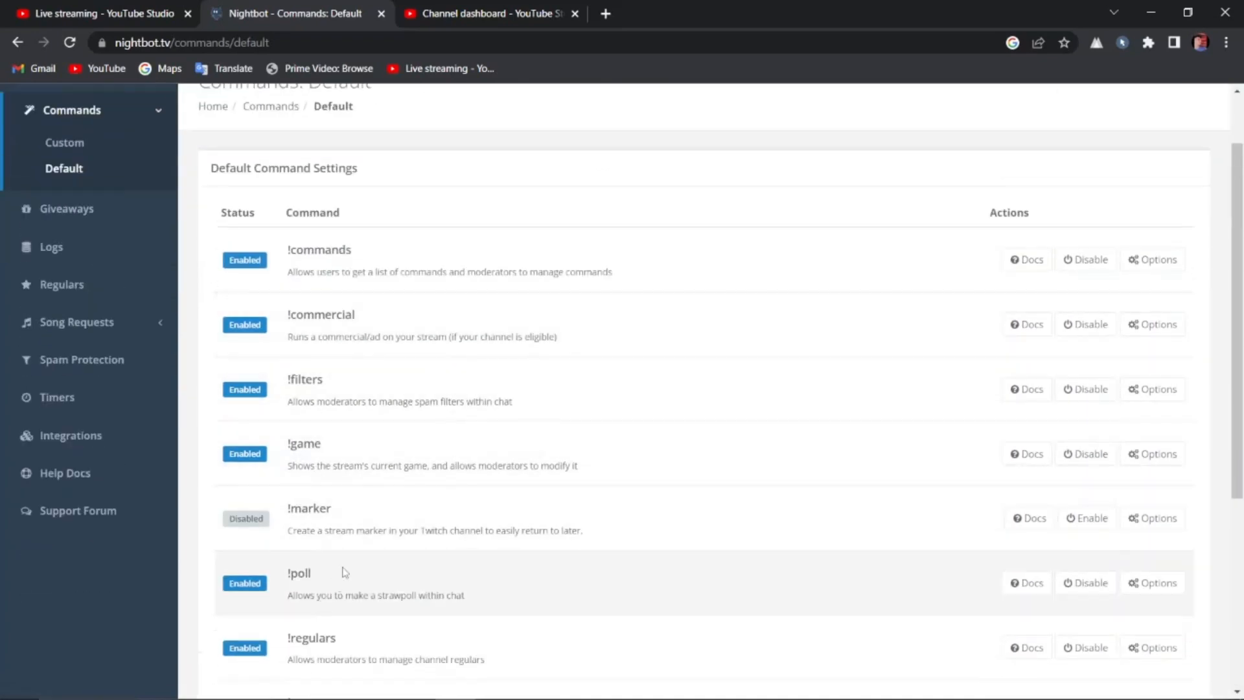
# Examine the descriptions, statuses and available actions of the default commands from !commands to !winner.
pyautogui.scroll(-5, 453, 518)
pyautogui.scroll(7, 453, 482)
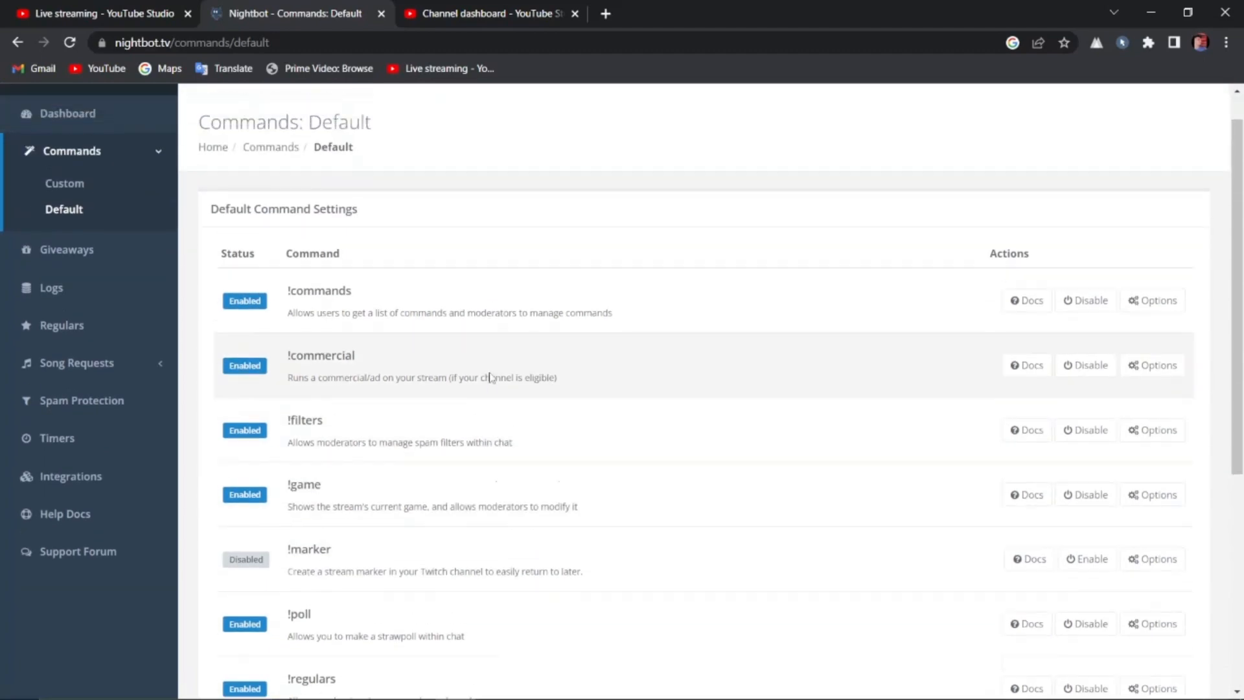
pyautogui.scroll(-5, 454, 402)
pyautogui.scroll(-2, 441, 472)
pyautogui.scroll(4, 597, 452)
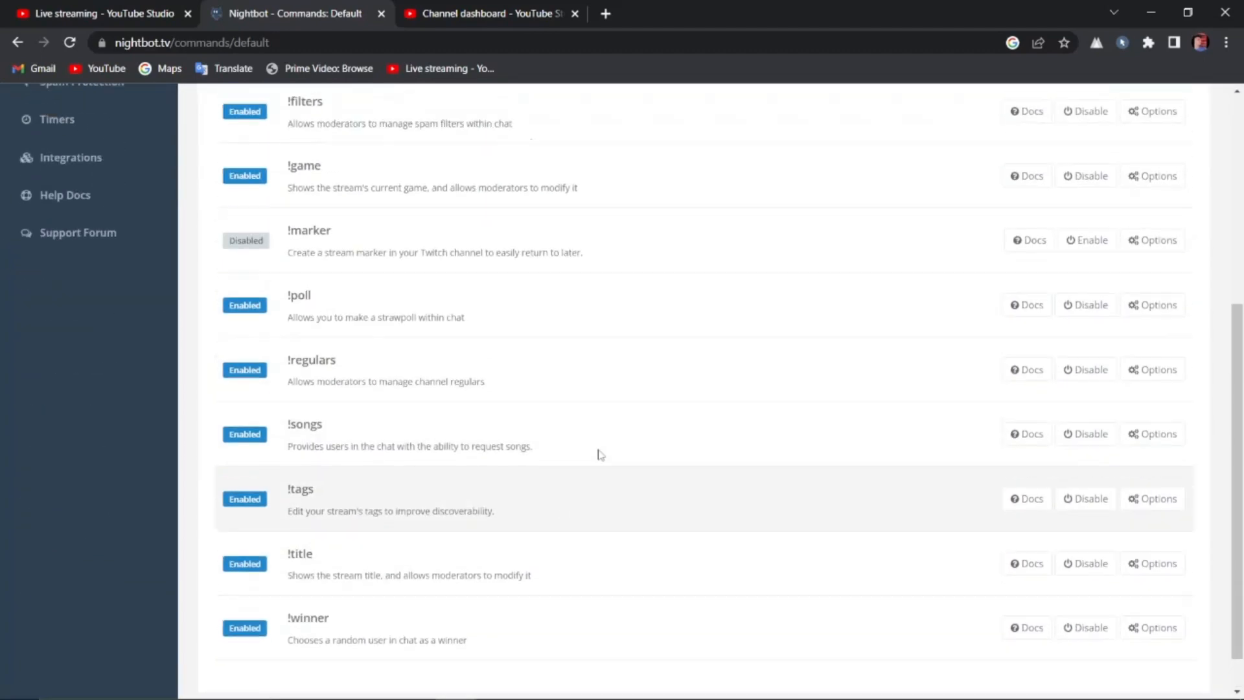
pyautogui.scroll(-1, 592, 336)
pyautogui.scroll(3, 591, 336)
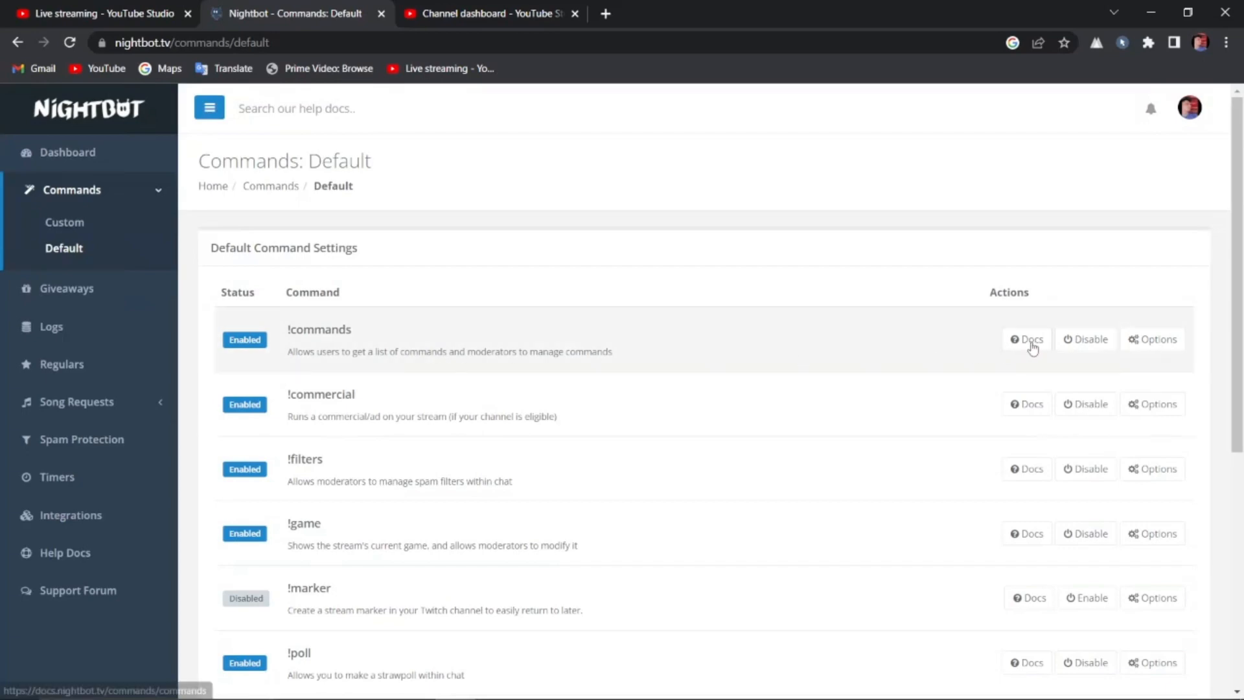
pyautogui.scroll(-6, 1053, 434)
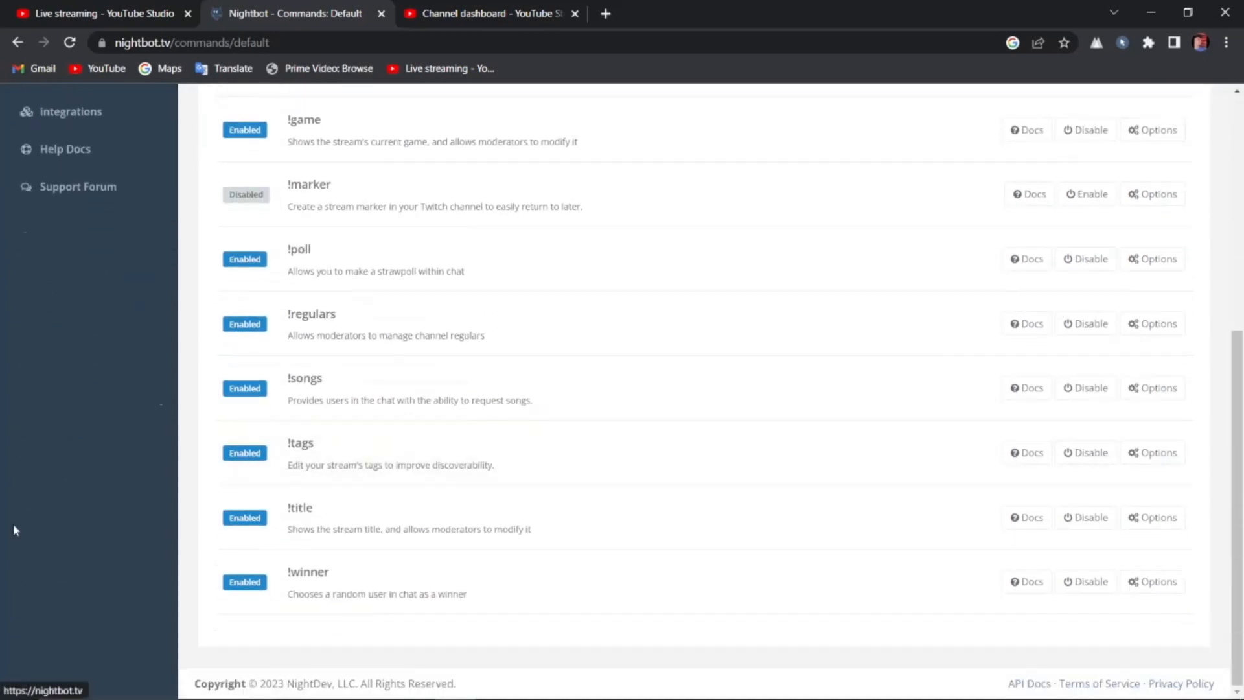
pyautogui.scroll(6, 26, 511)
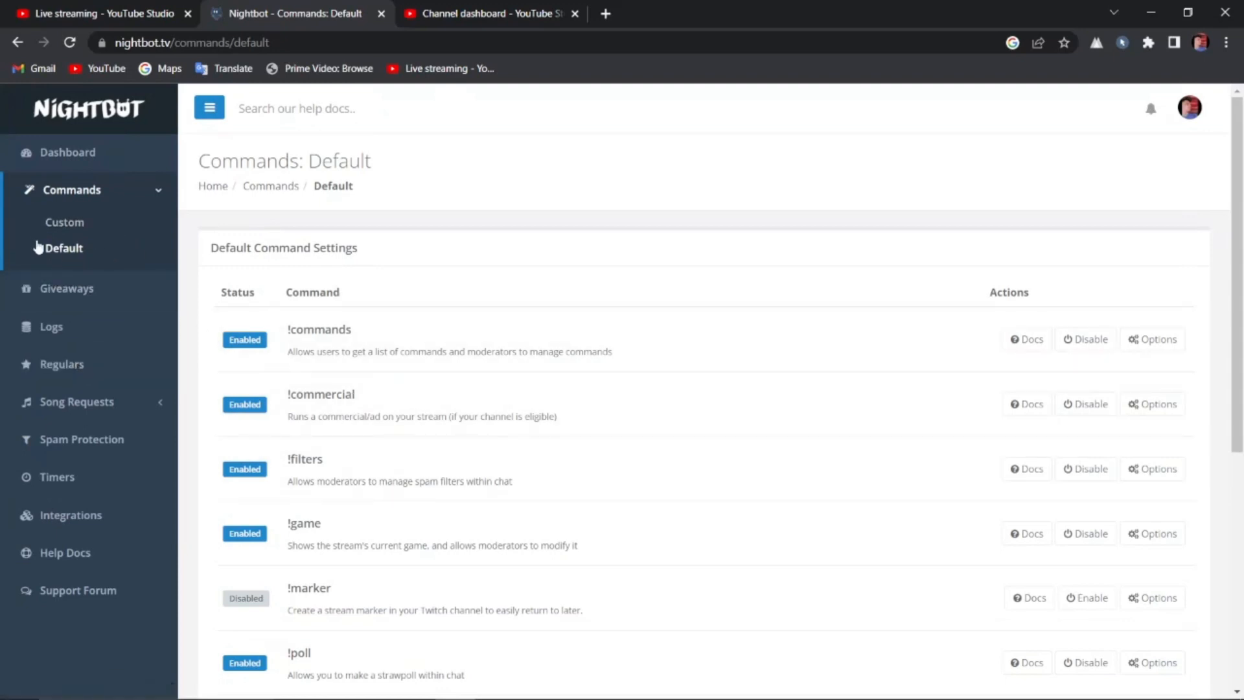
# Open Nightbot's spam protection and review its filters, from Blacklist Words/Phrases to Repetitions.
pyautogui.click(155, 198)
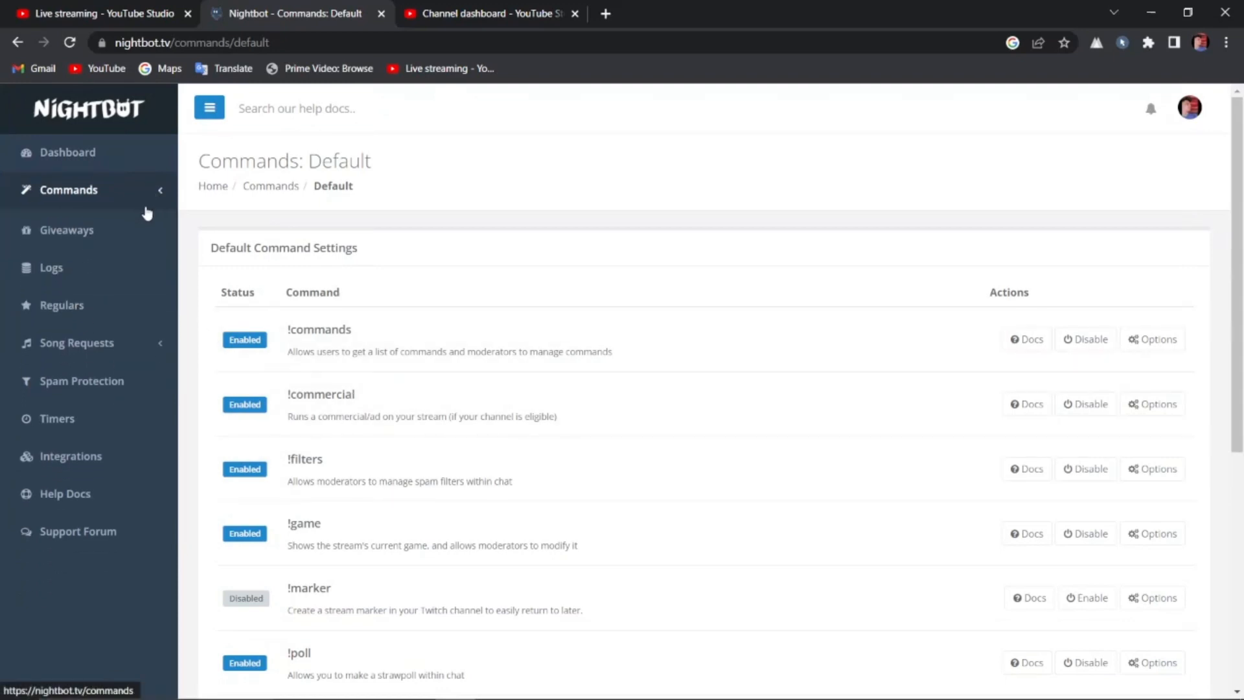
pyautogui.click(68, 377)
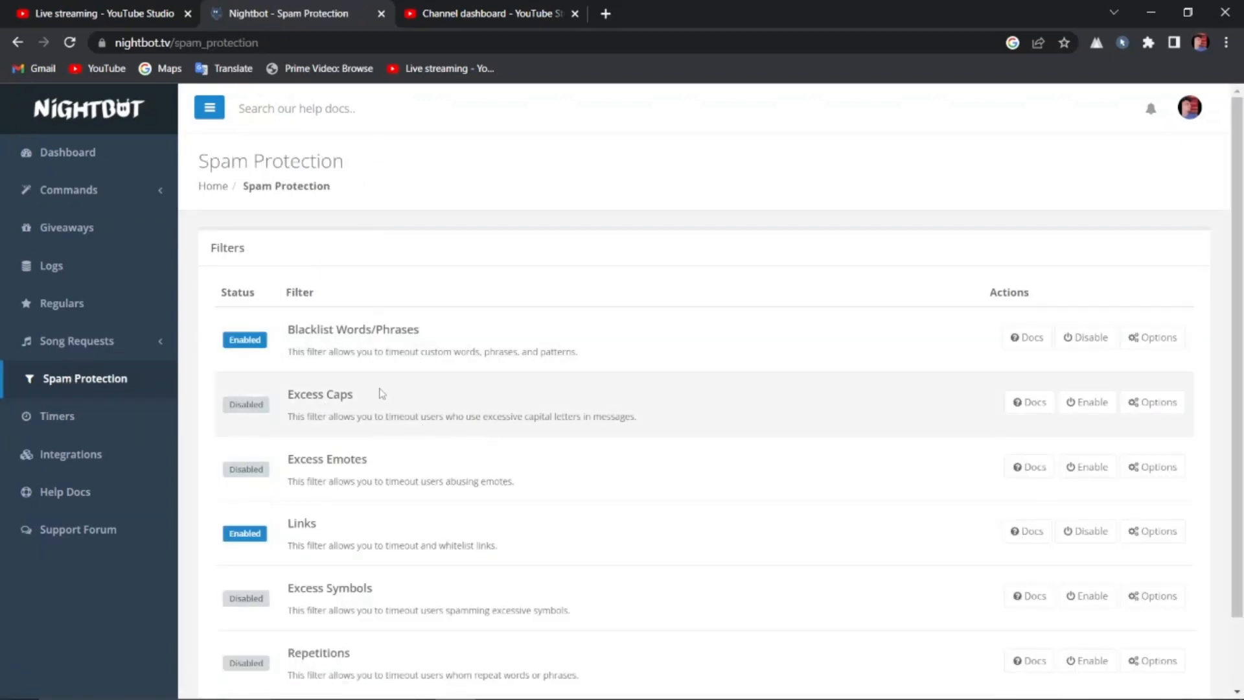
pyautogui.scroll(-2, 379, 391)
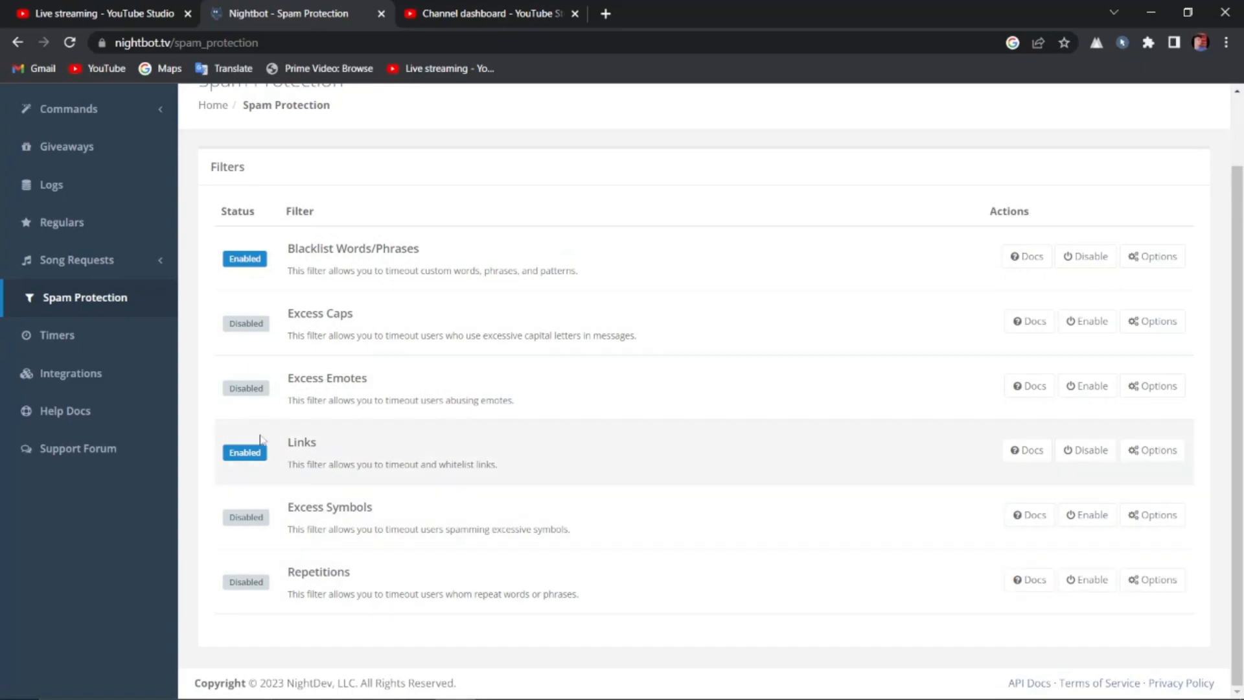
pyautogui.scroll(1, 142, 449)
pyautogui.scroll(-1, 77, 352)
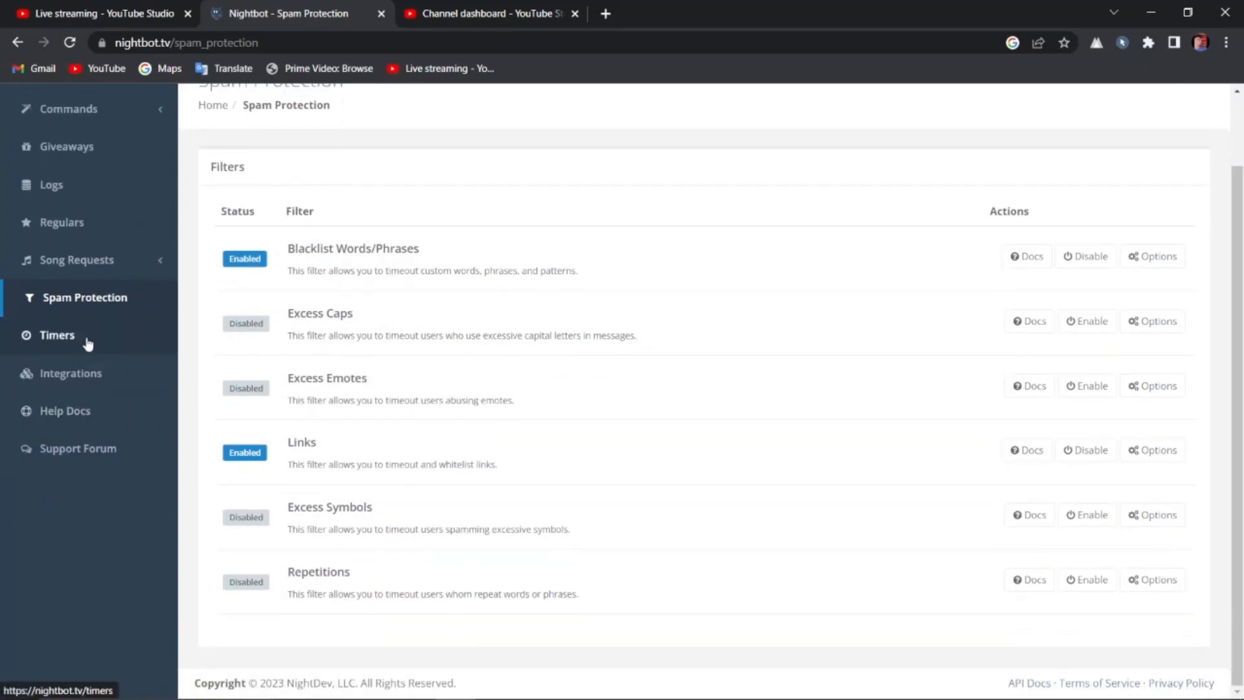
# Open the timers, examine the name and message of the like-and-subscribe reminder in its edit form, and submit it.
pyautogui.click(87, 343)
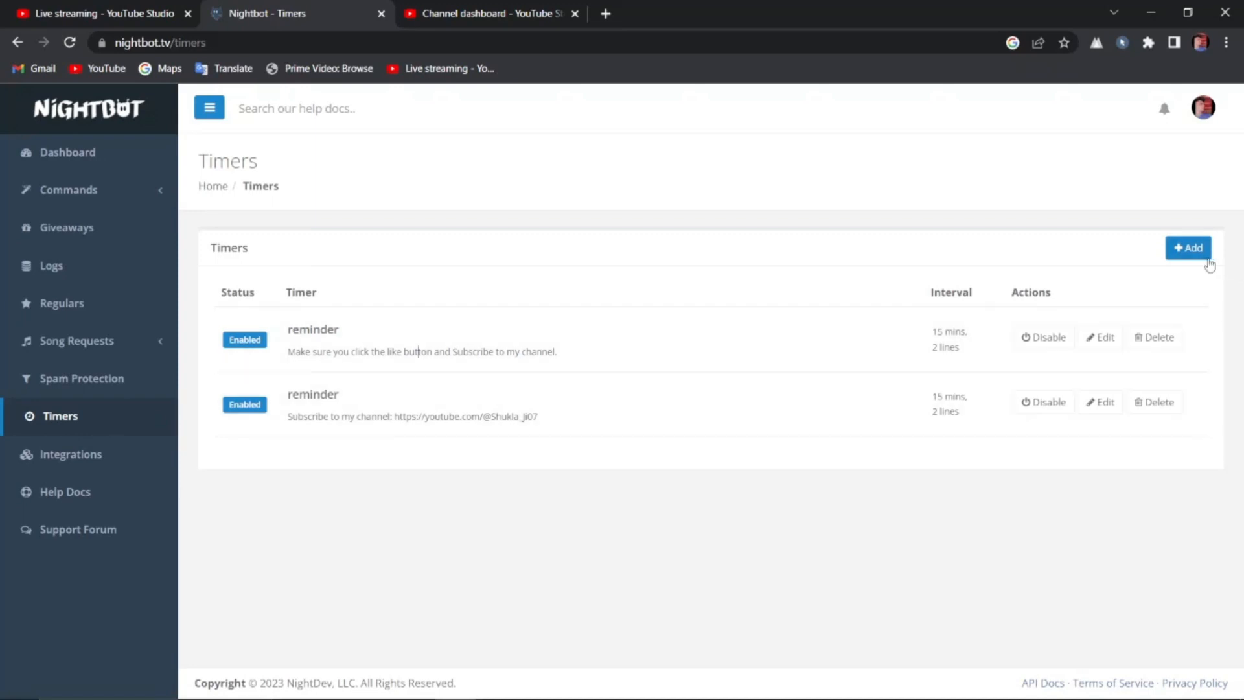
pyautogui.click(1116, 338)
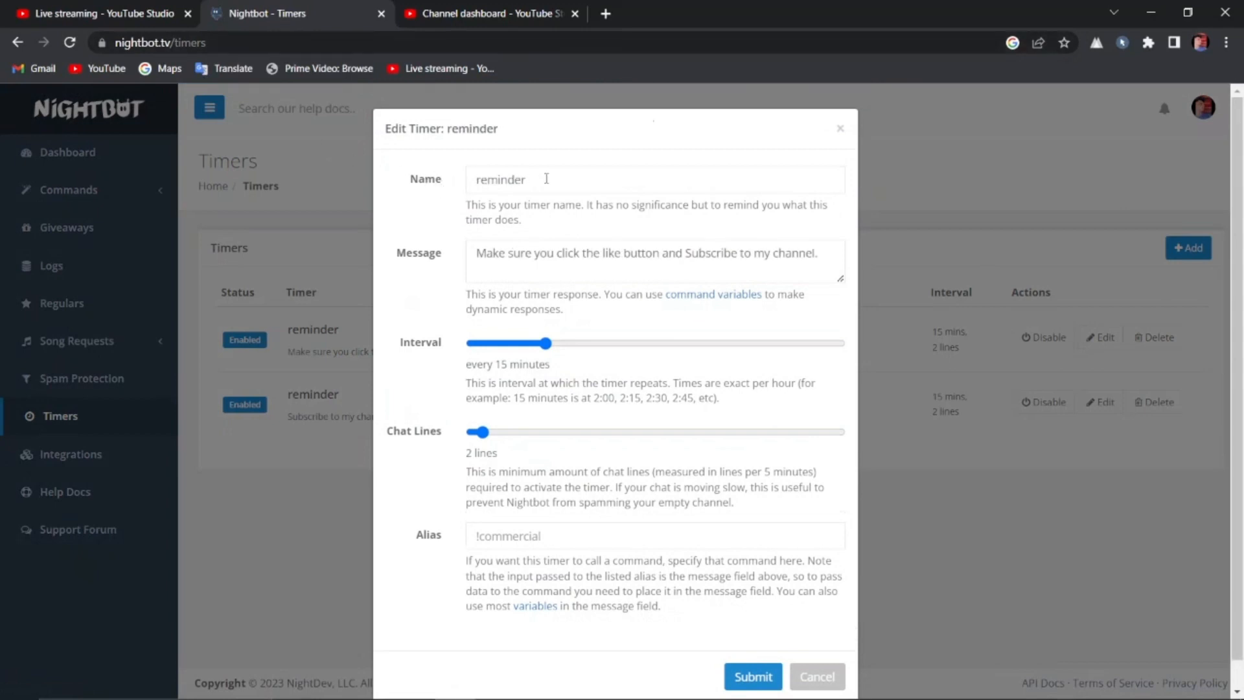
pyautogui.moveTo(546, 179); pyautogui.dragTo(470, 180)
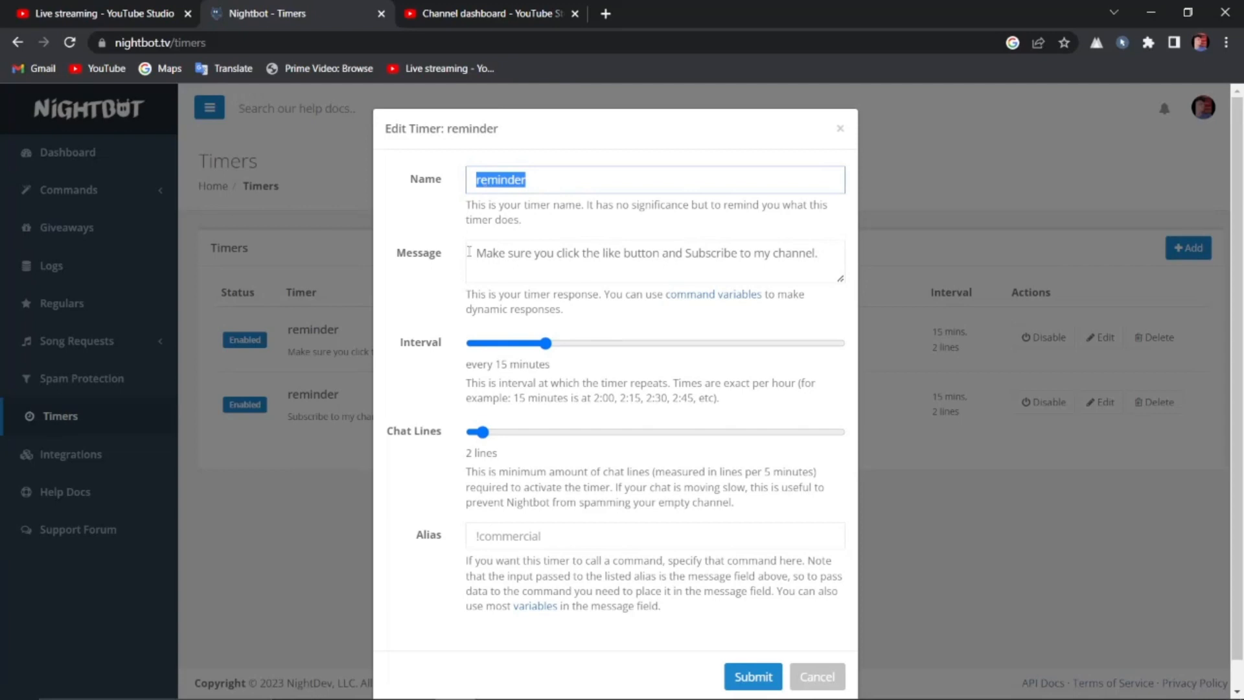
pyautogui.moveTo(469, 252); pyautogui.dragTo(842, 260)
pyautogui.click(829, 264)
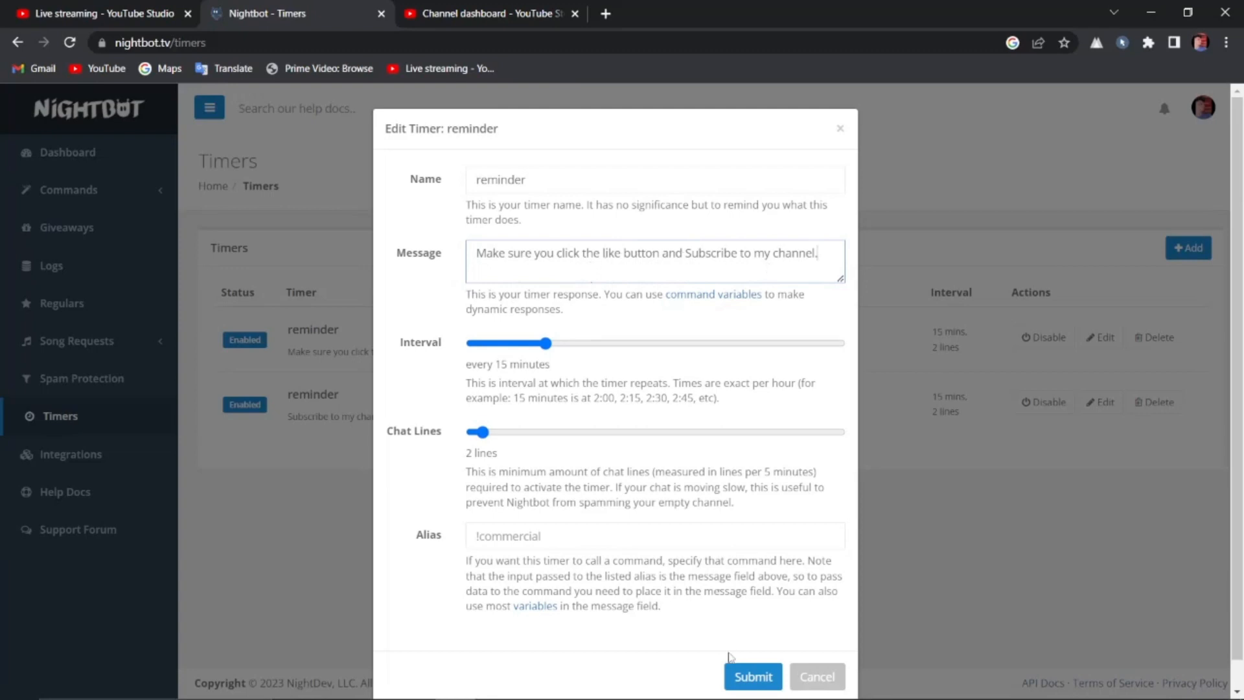
pyautogui.click(750, 670)
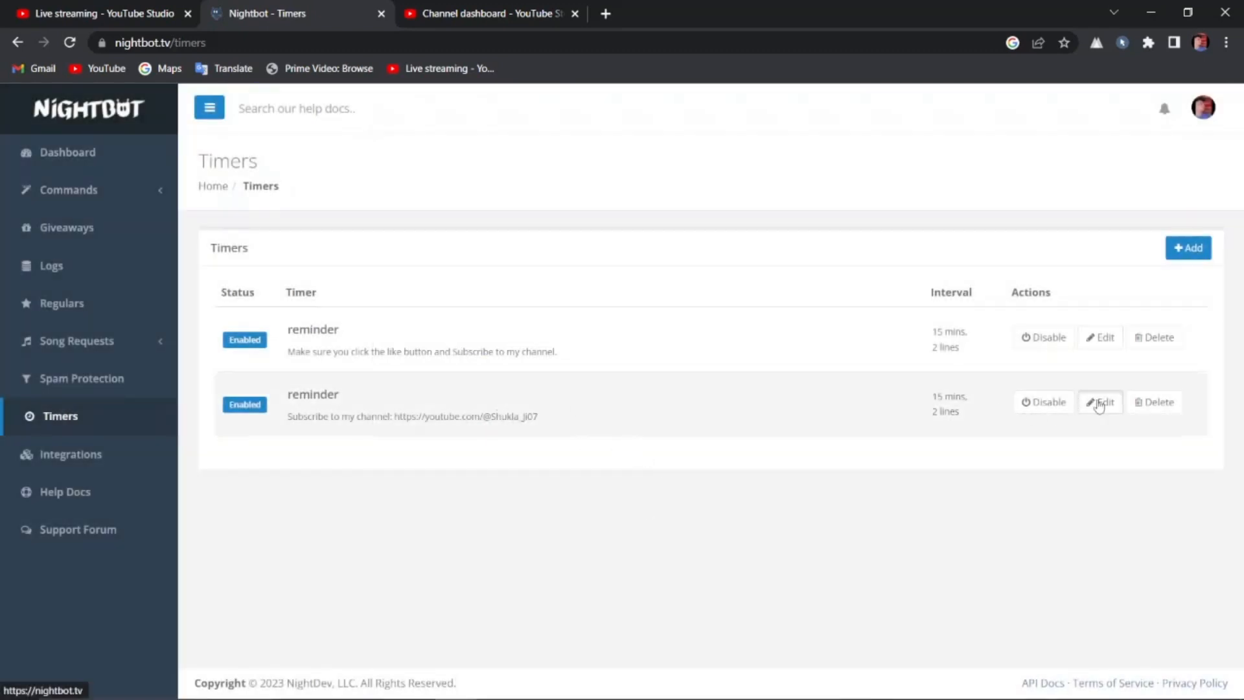
# Open the reminder timer containing the channel link for editing, examine its message and settings, and submit it.
pyautogui.click(1099, 401)
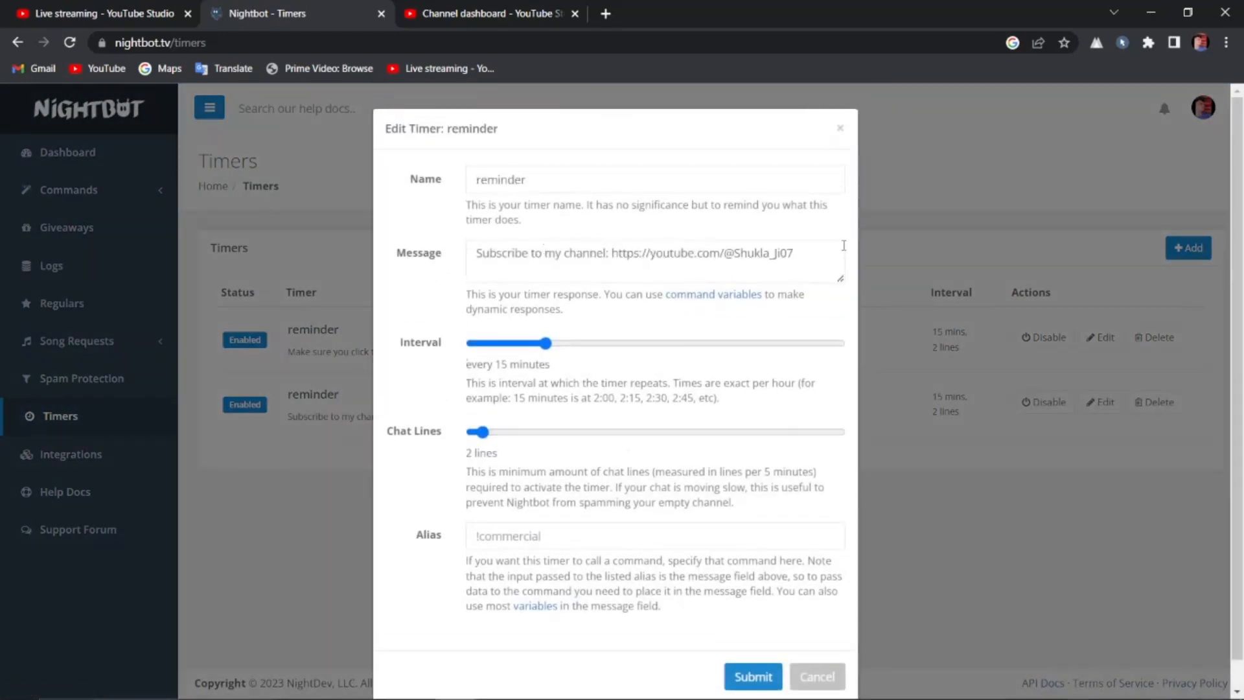
pyautogui.moveTo(814, 252); pyautogui.dragTo(444, 263)
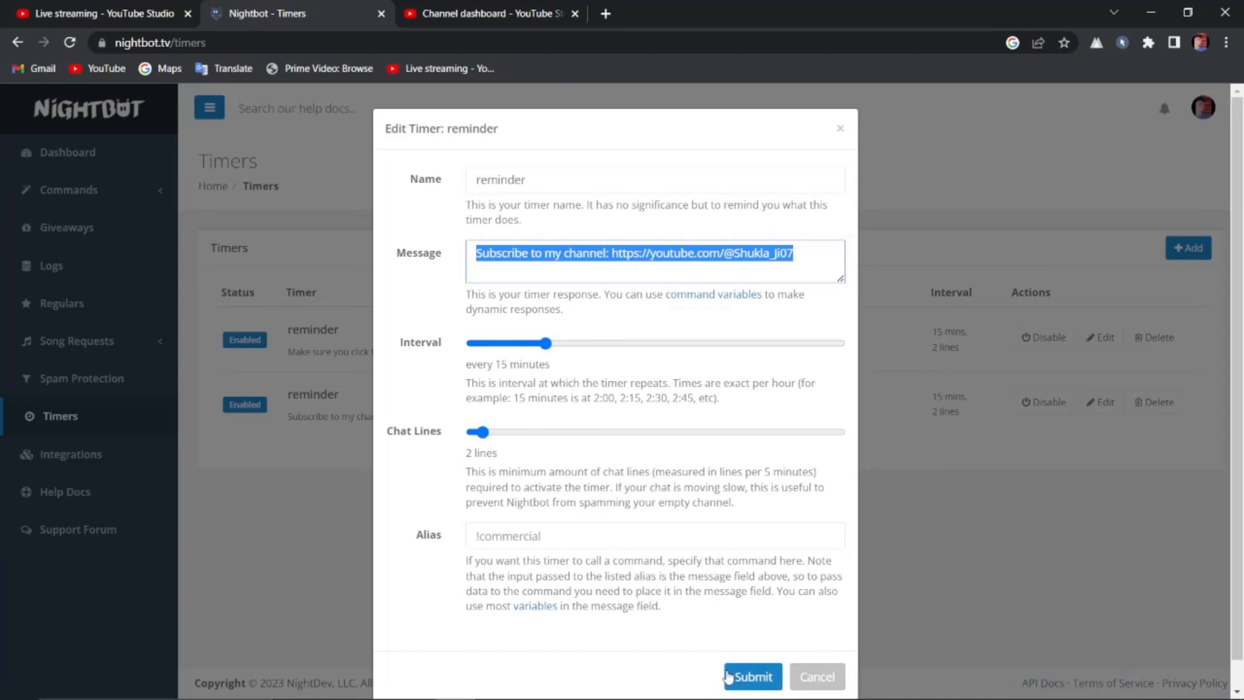
pyautogui.click(795, 252)
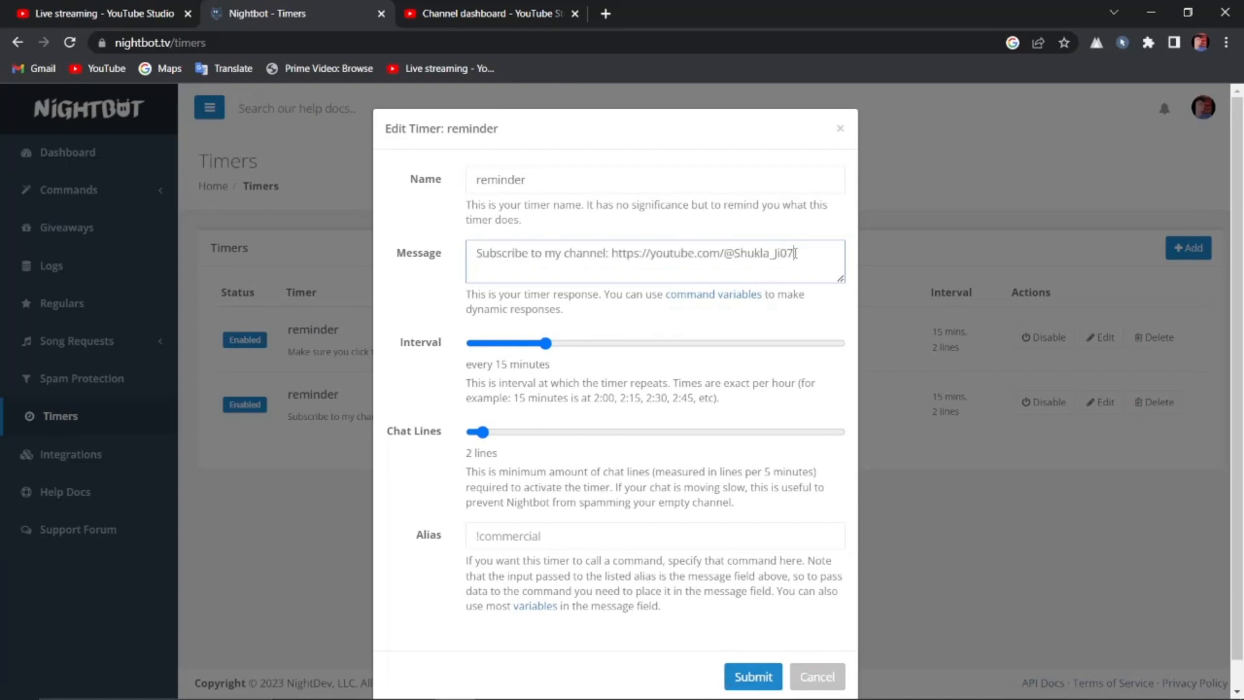
pyautogui.scroll(-1, 797, 411)
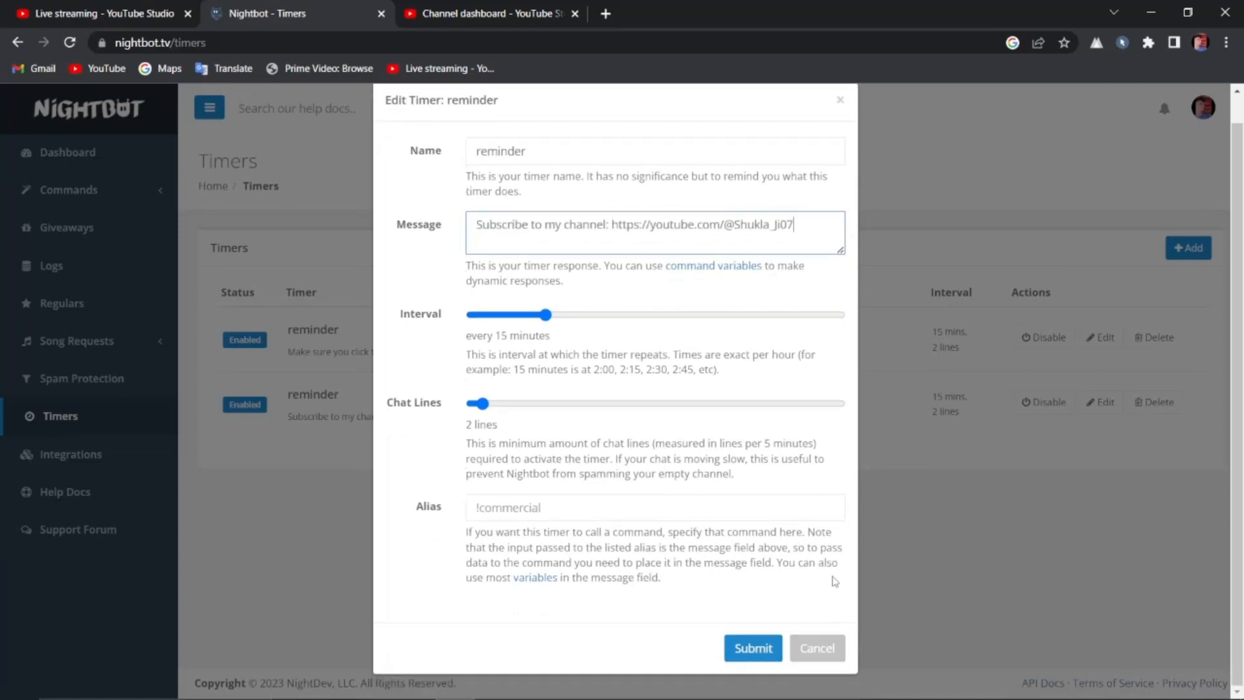
pyautogui.click(755, 651)
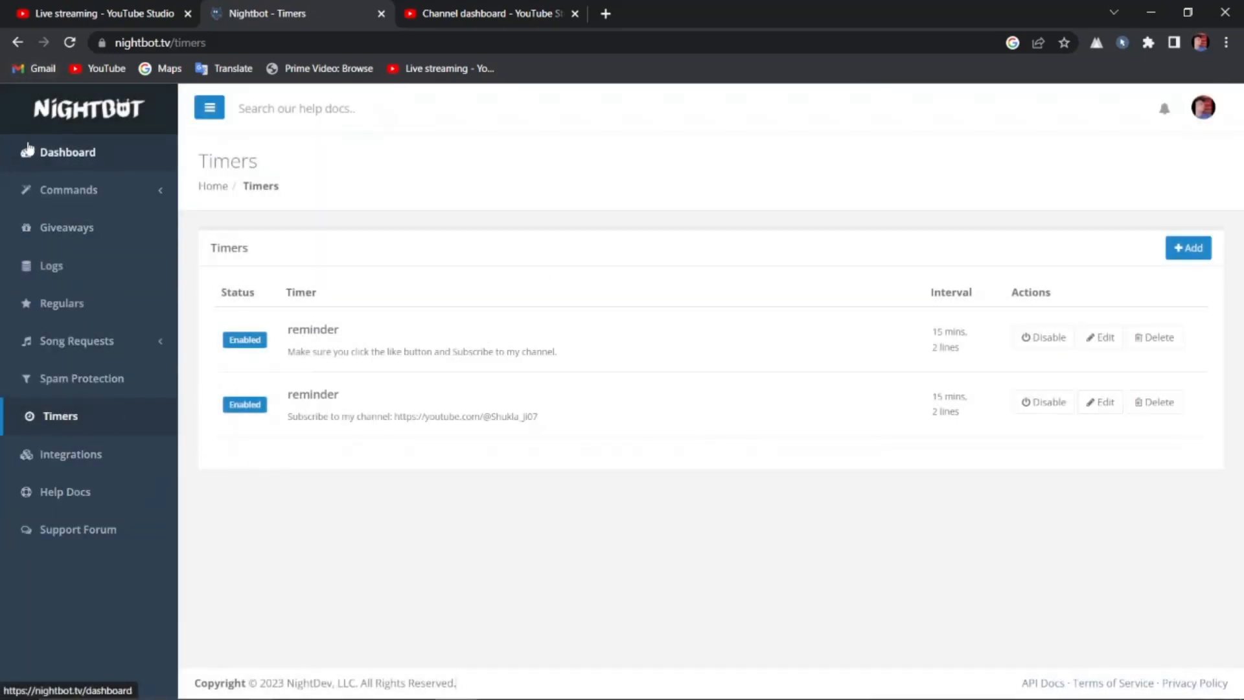
# Return to Nightbot's dashboard, check the YouTube Studio live page, and switch to OBS to start streaming.
pyautogui.click(53, 159)
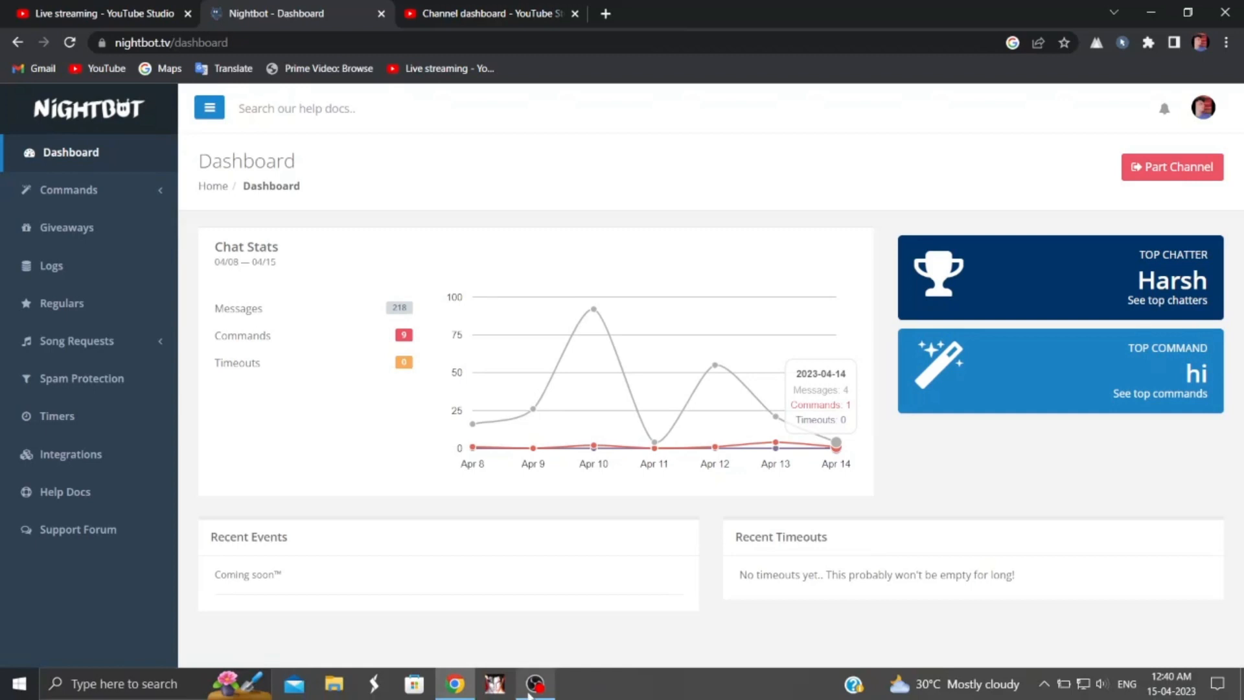
pyautogui.click(107, 9)
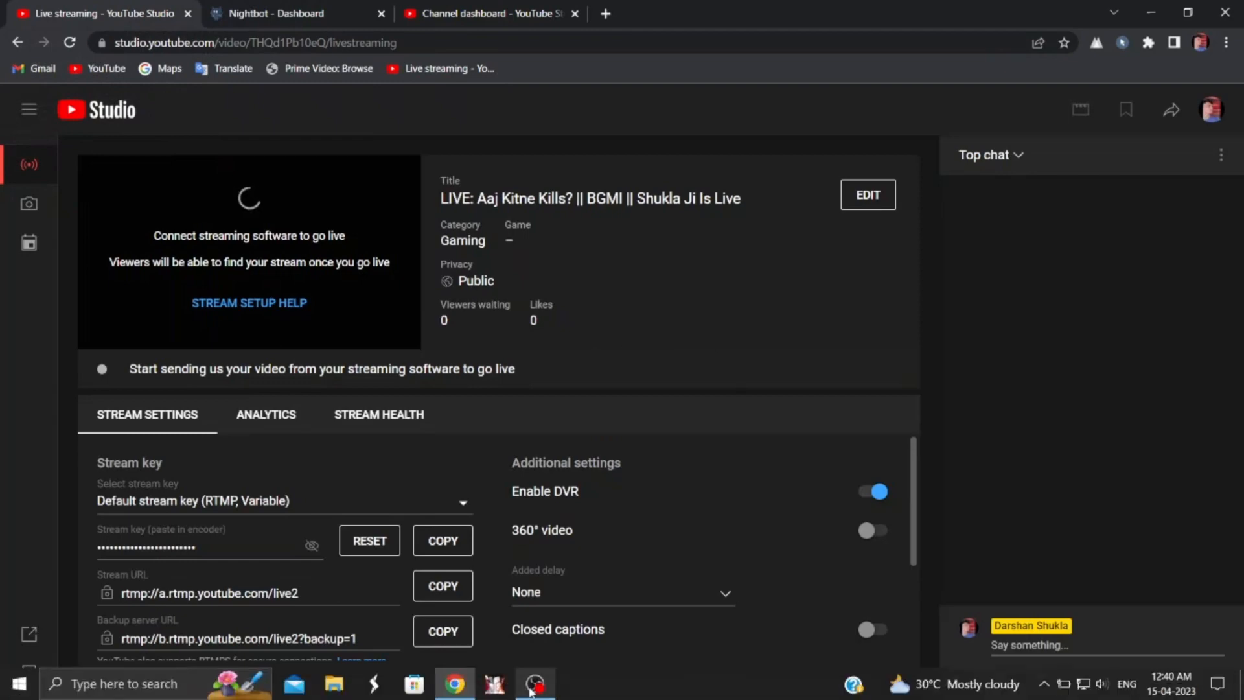
pyautogui.click(534, 684)
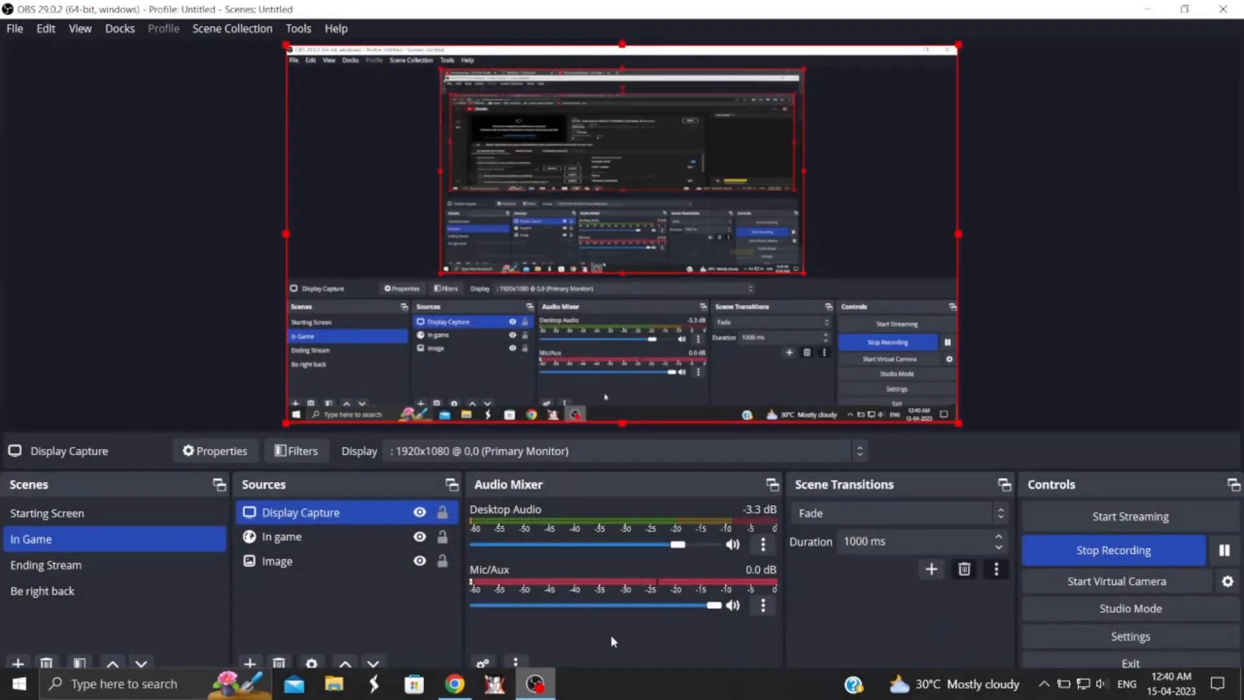
pyautogui.click(1130, 516)
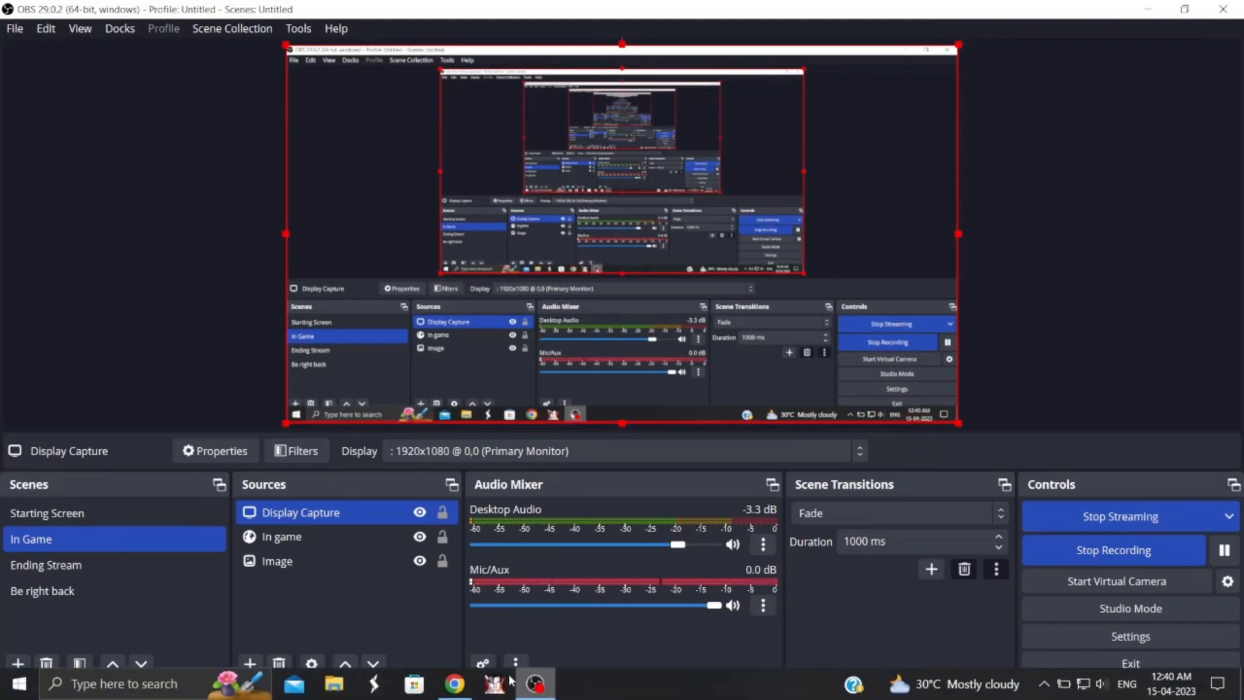
# Switch back to the YouTube Studio live streaming page in Chrome and send "hi" in the live chat.
pyautogui.click(454, 683)
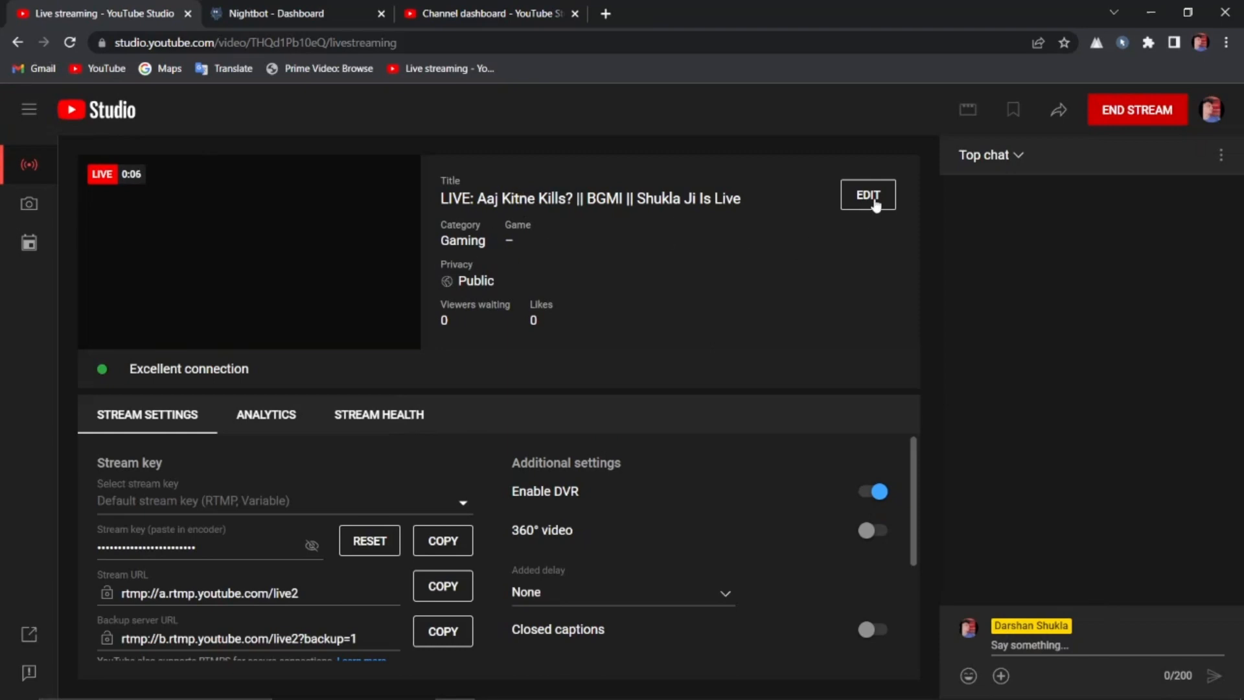
pyautogui.click(1029, 645)
pyautogui.write('Hi')
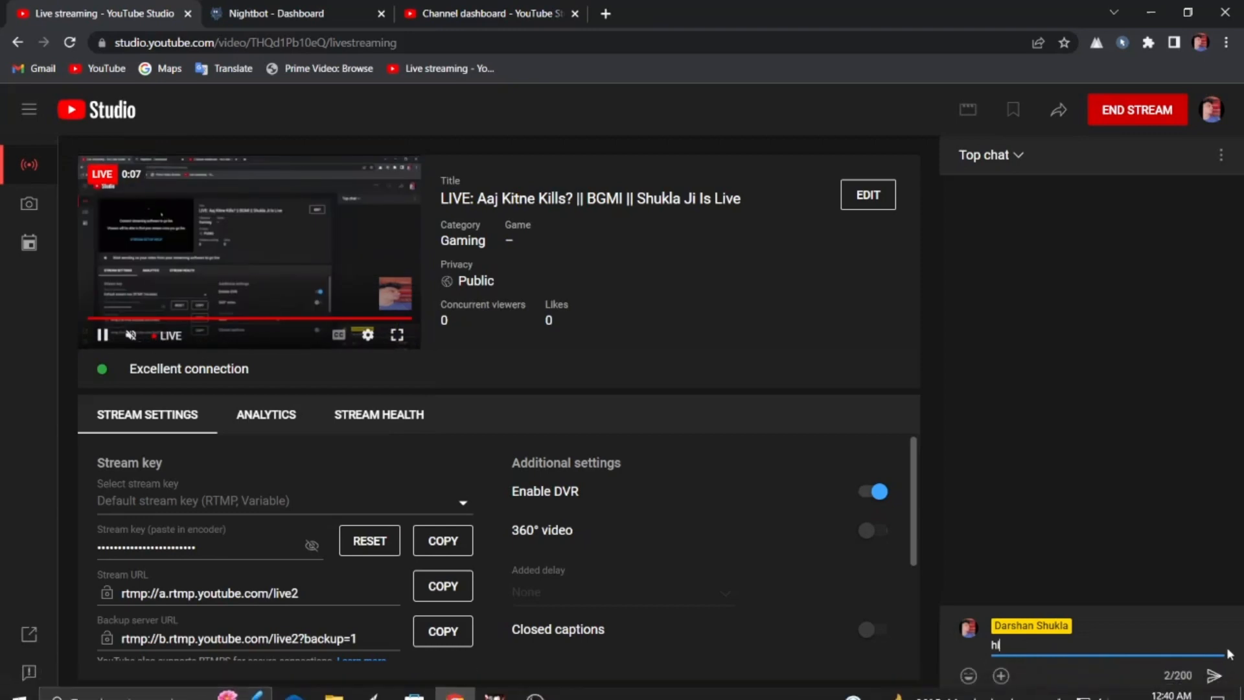
pyautogui.click(1214, 675)
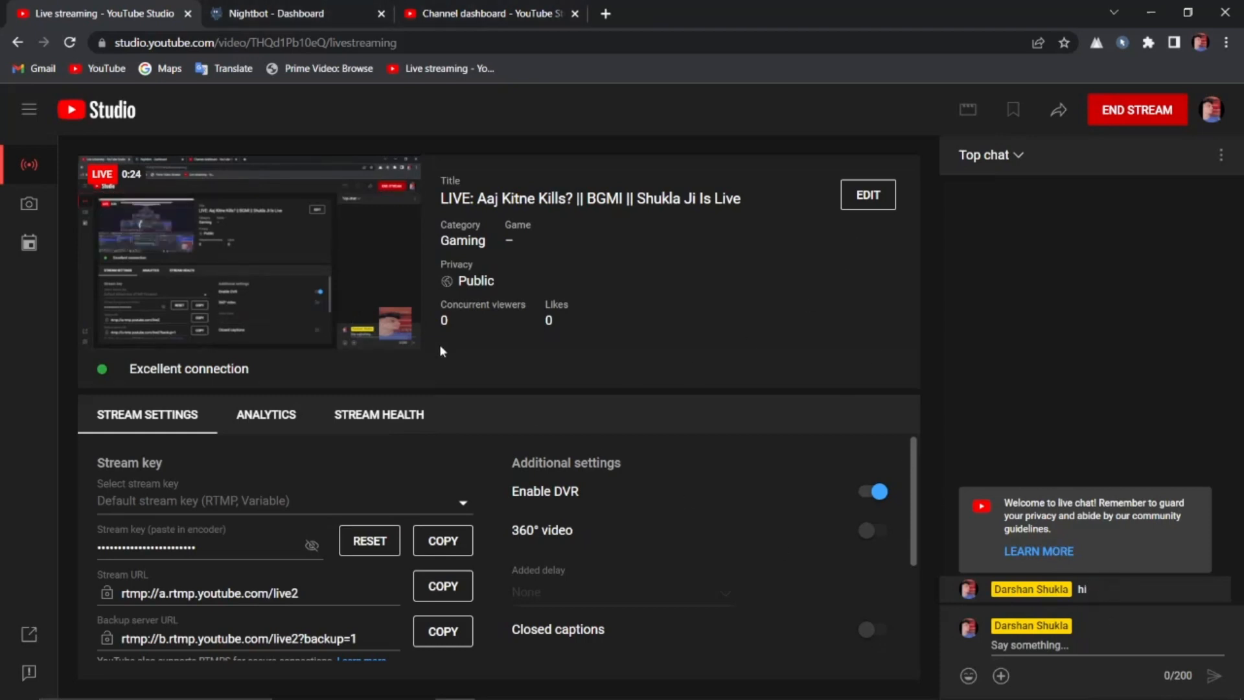
# Check the live stream preview, its analytics and its stream health in YouTube Studio.
pyautogui.moveTo(251, 338)
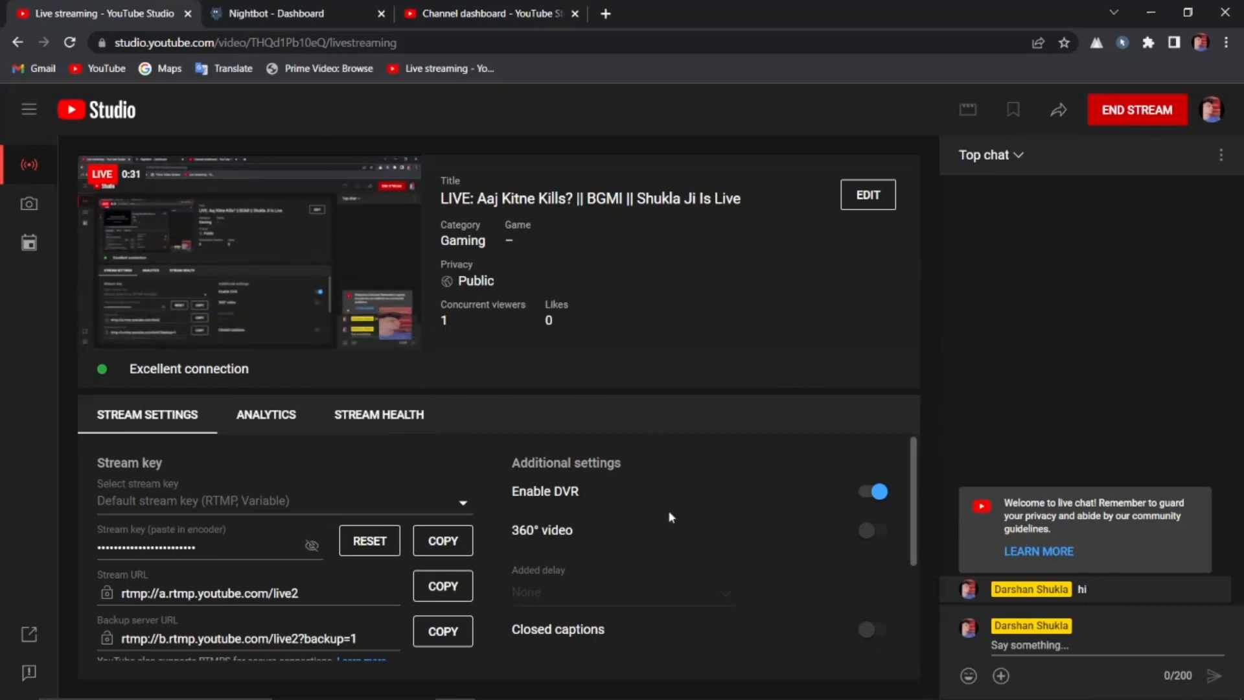
pyautogui.click(272, 415)
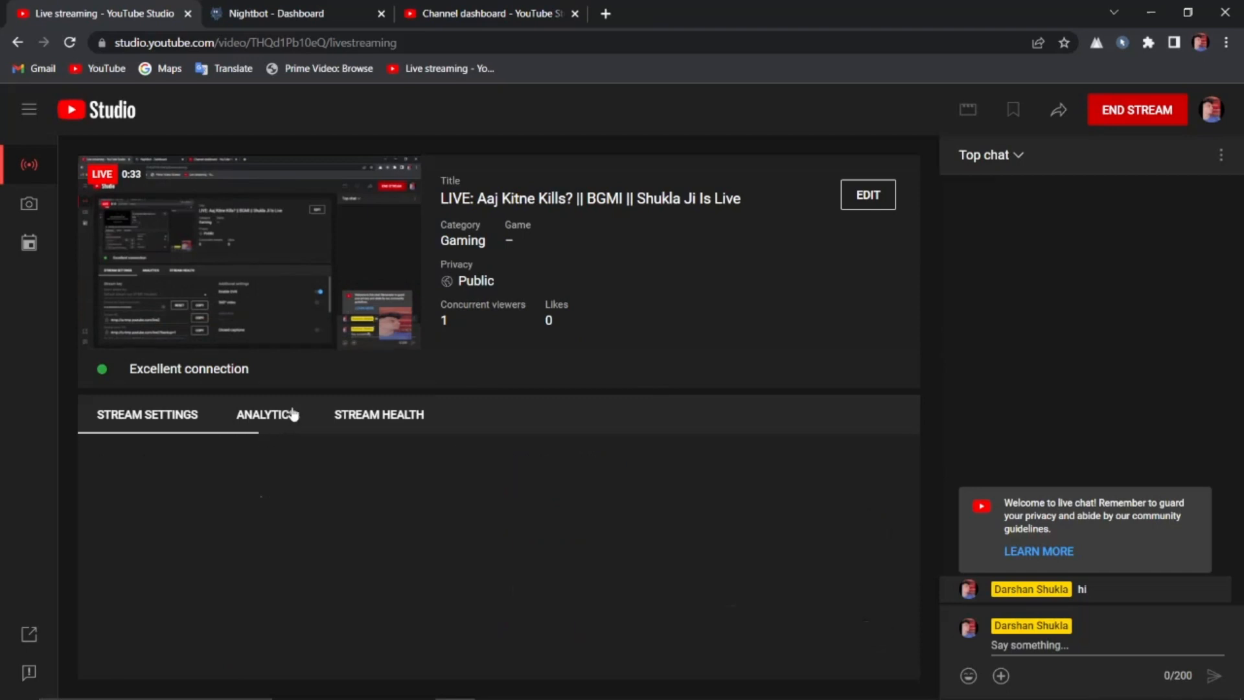
pyautogui.click(392, 418)
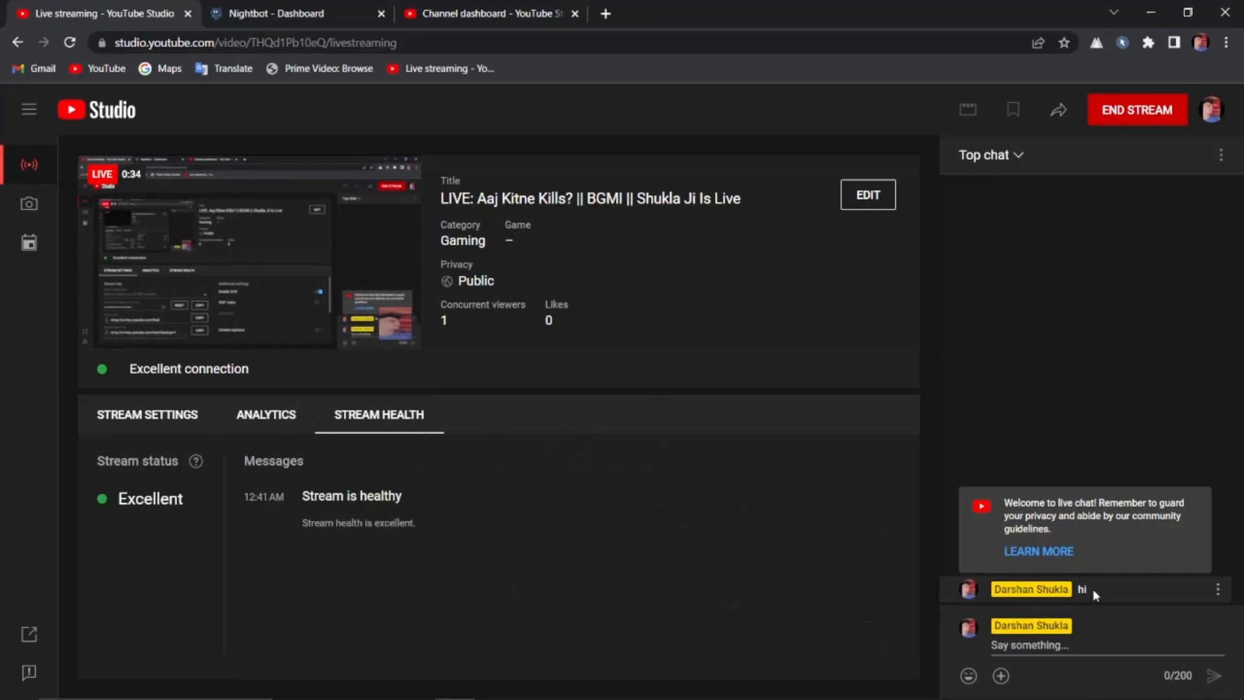
# Look over the Nightbot and channel dashboards, return to the live page to check the chat for Nightbot's reply, and show the stream settings.
pyautogui.click(335, 8)
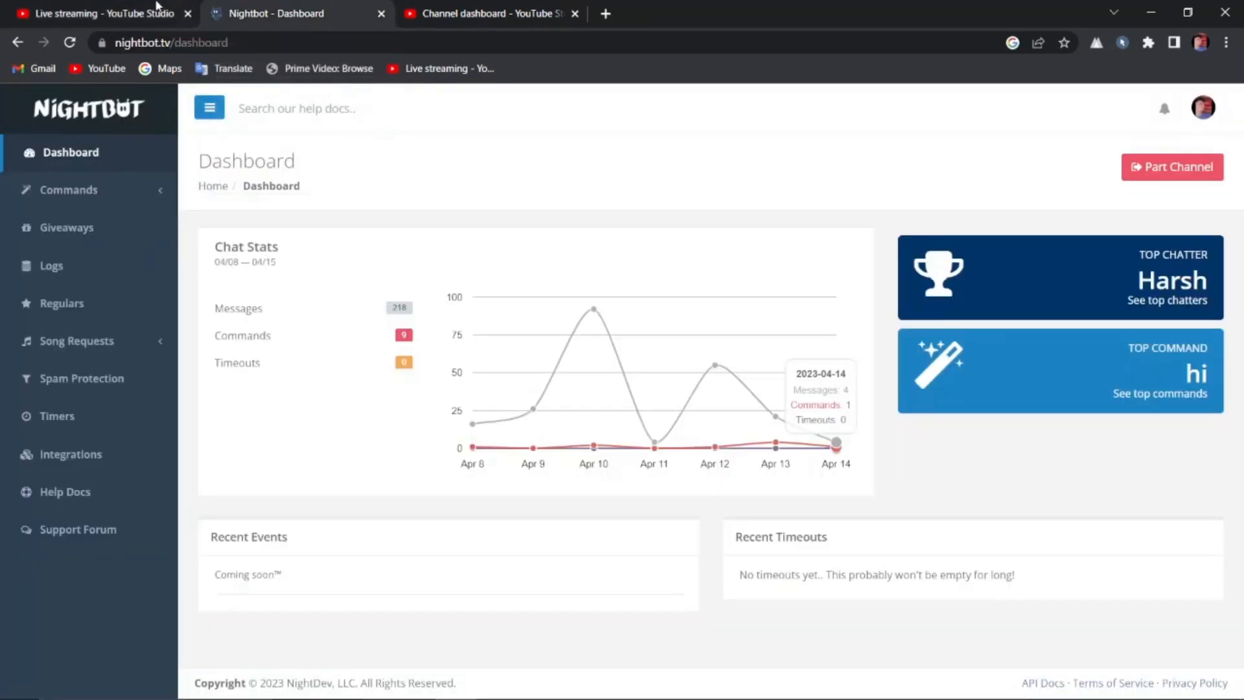
pyautogui.click(159, 10)
pyautogui.click(509, 5)
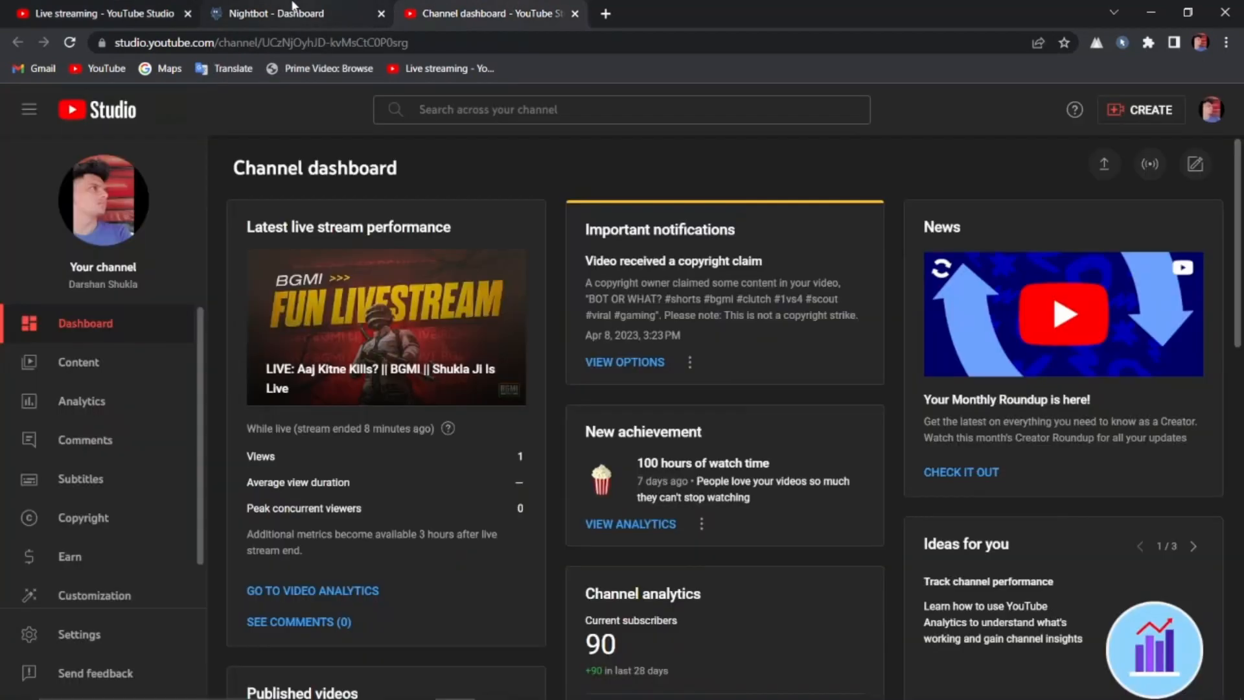
pyautogui.click(279, 11)
pyautogui.click(53, 7)
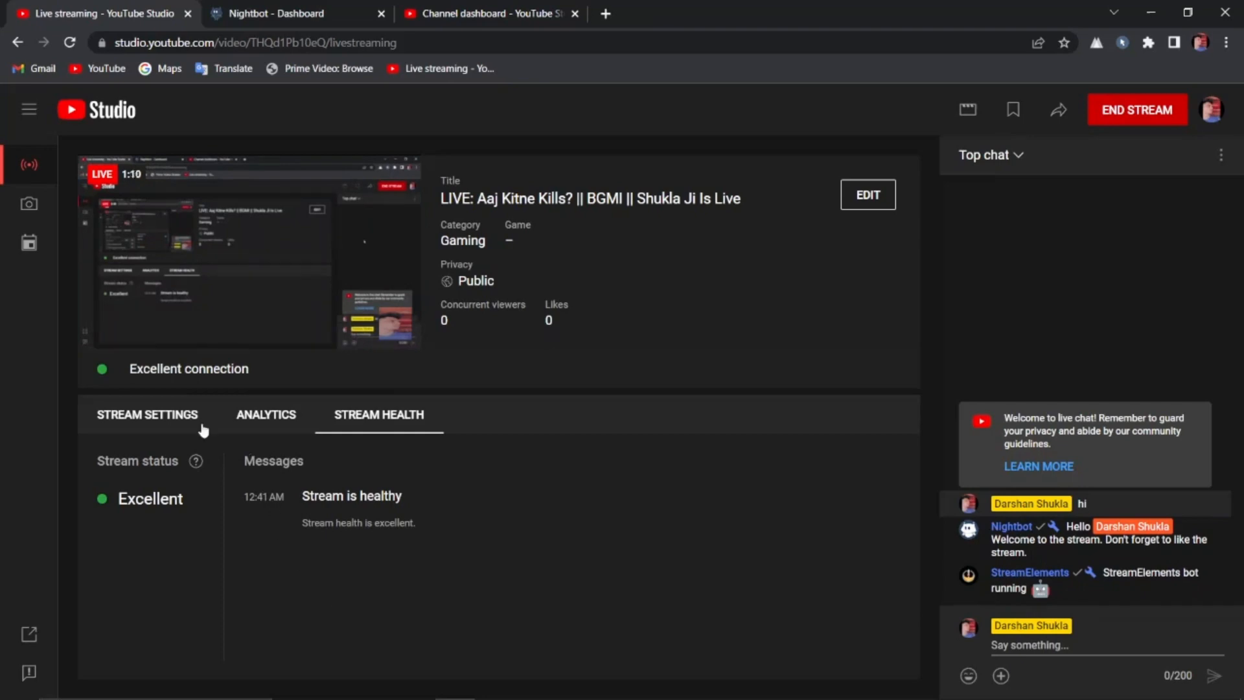
pyautogui.click(179, 416)
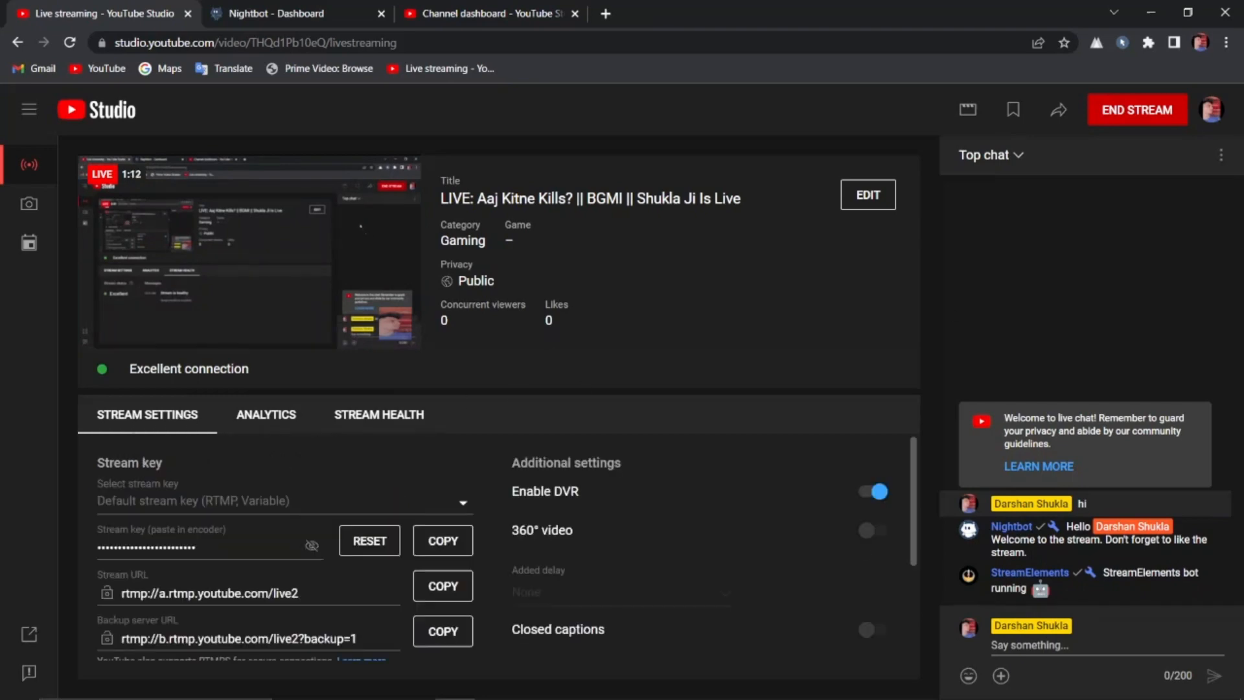
# Switch to OBS and stop streaming without discarding the delay.
pyautogui.click(531, 687)
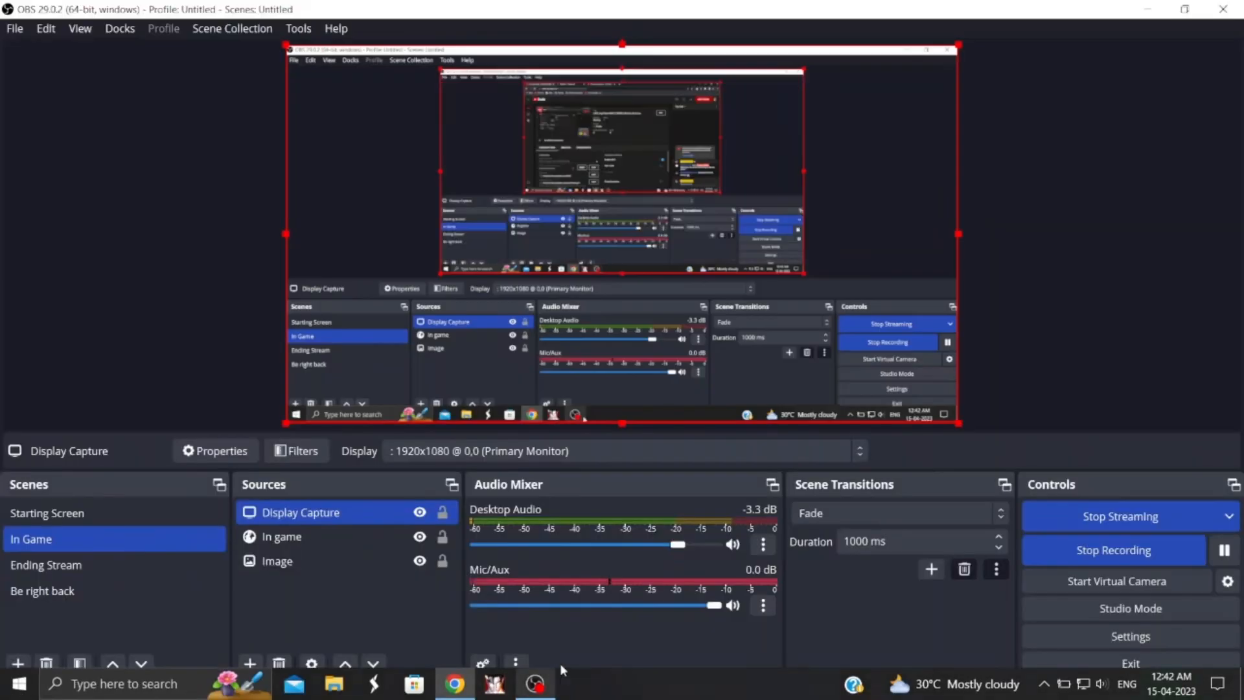
pyautogui.click(1070, 513)
pyautogui.click(1035, 566)
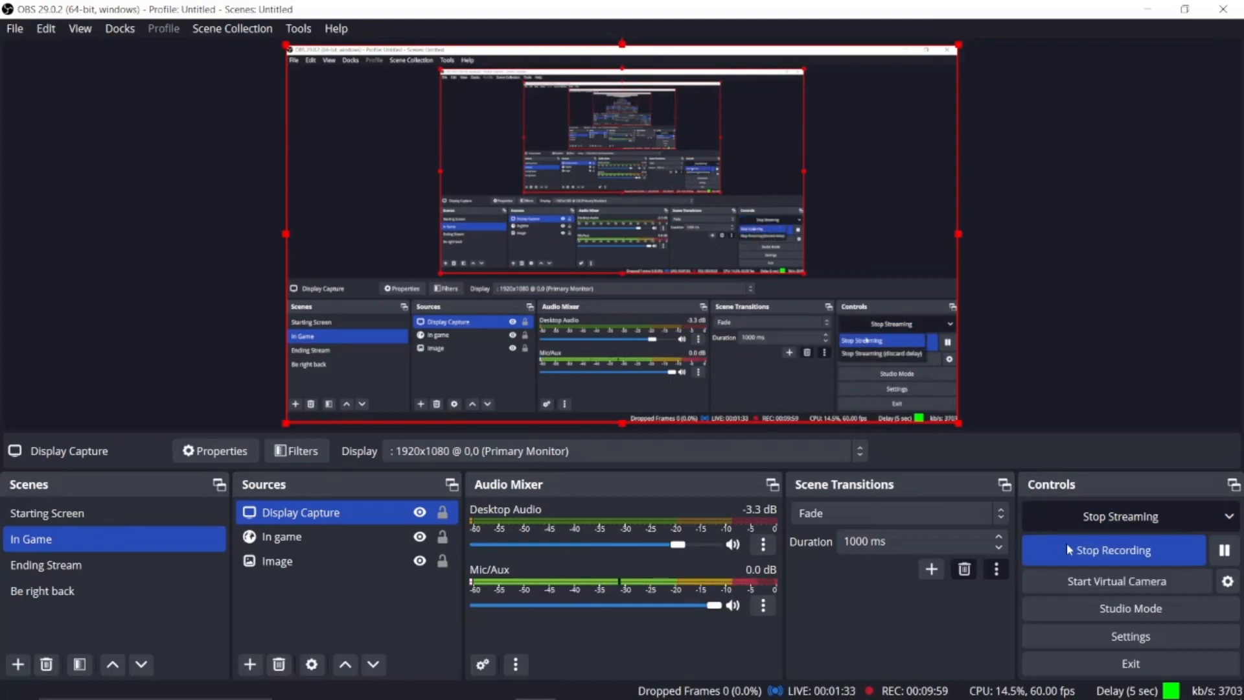
# Switch to the YouTube Studio live streaming page in Chrome, end the live stream and dismiss its Stream Finished summary.
pyautogui.click(455, 691)
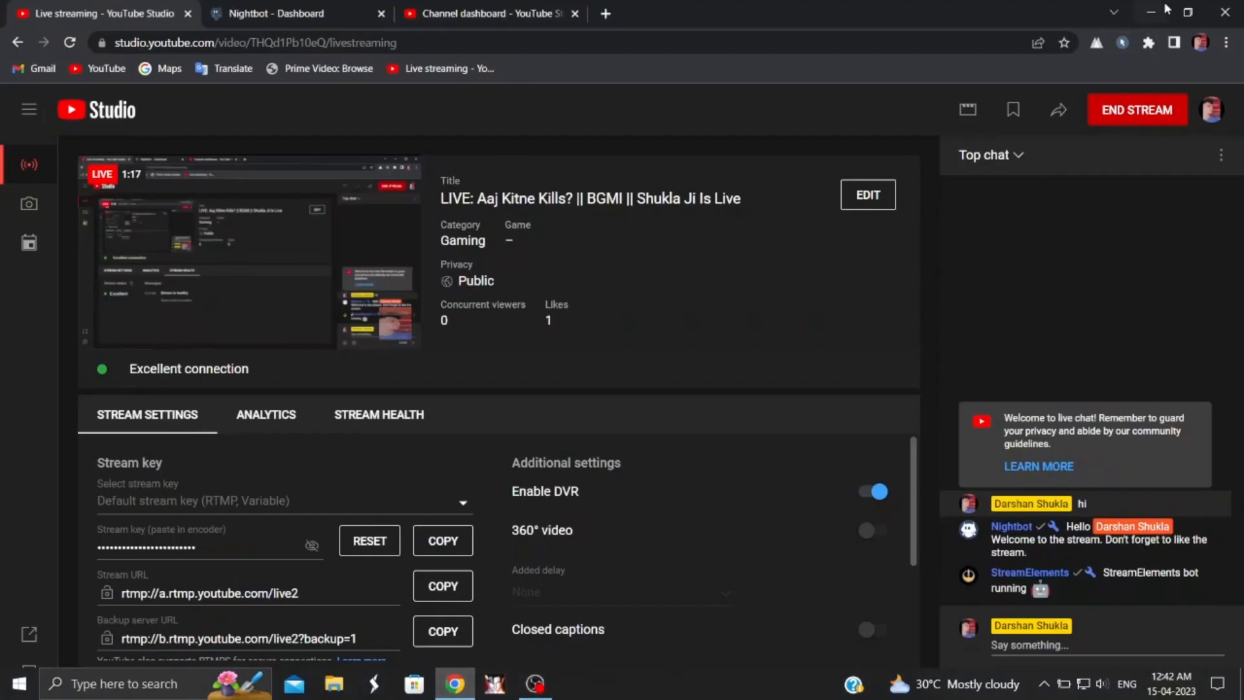
pyautogui.click(1154, 106)
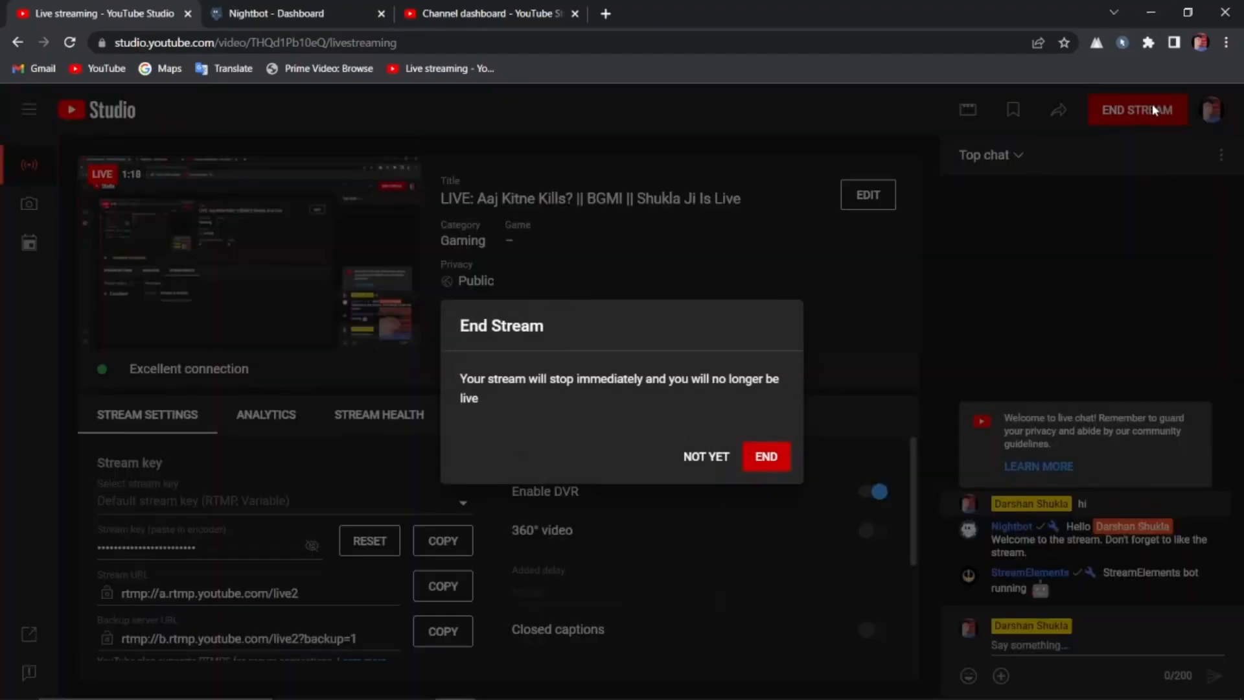
pyautogui.click(760, 454)
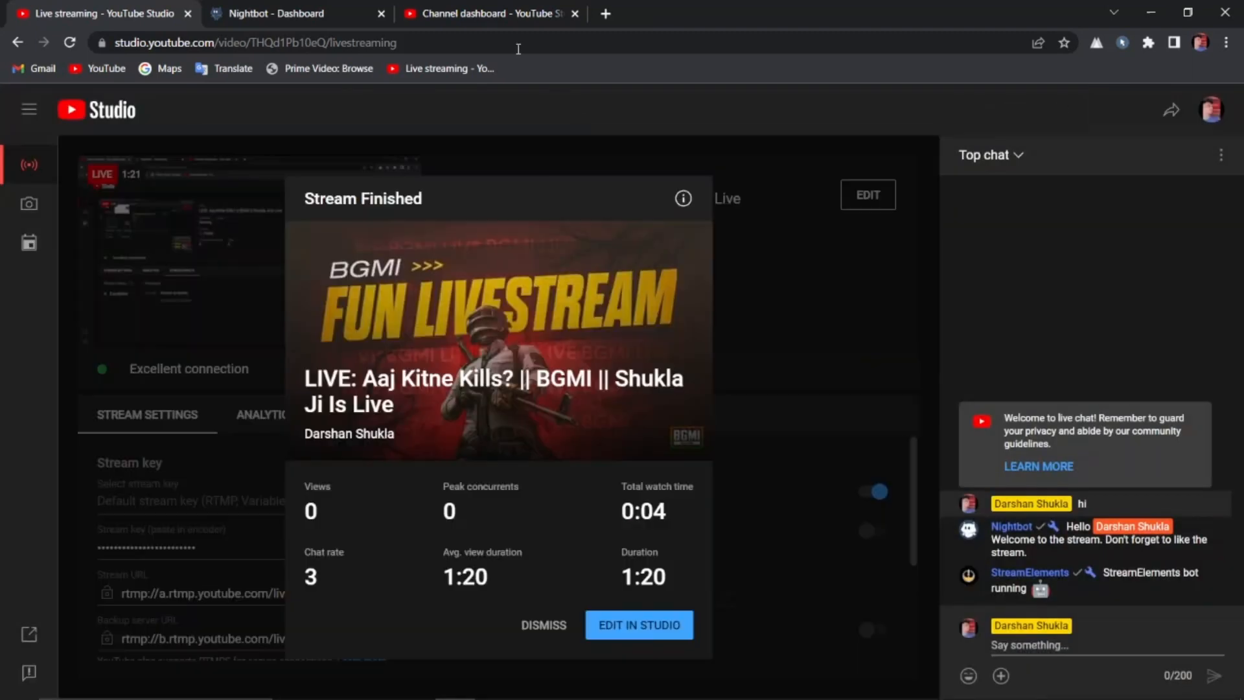
pyautogui.click(552, 623)
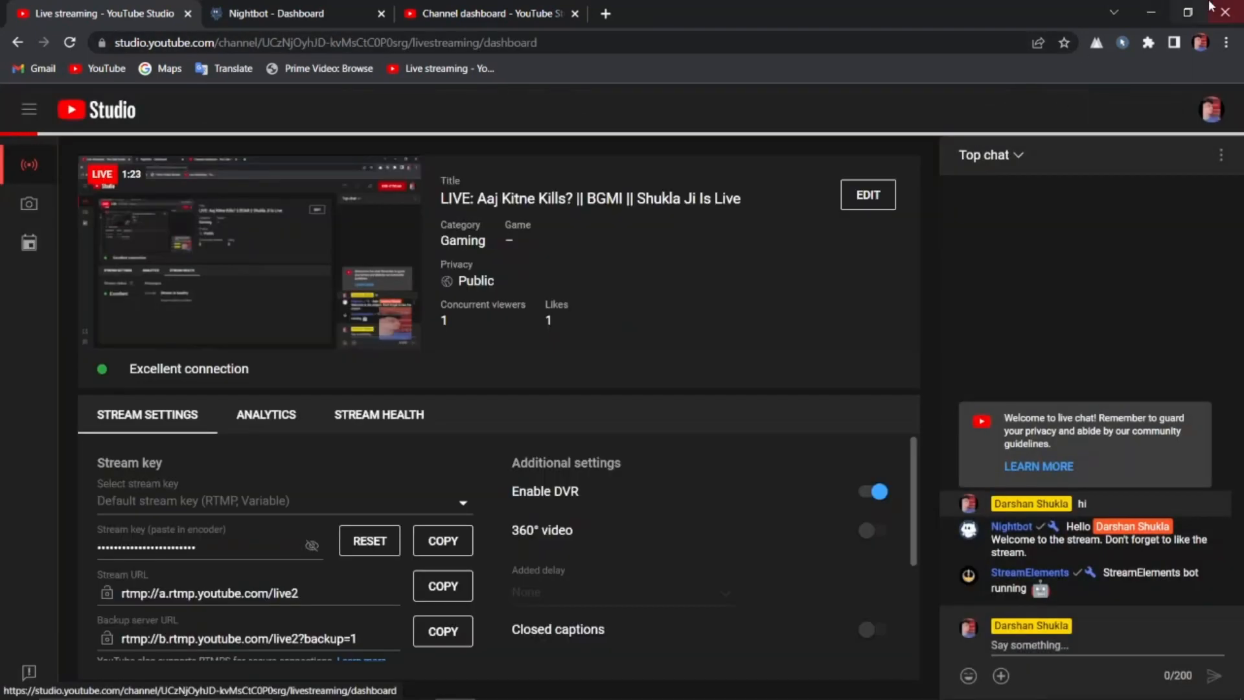
# Minimize the Chrome and OBS windows and refresh the Windows desktop.
pyautogui.click(1150, 12)
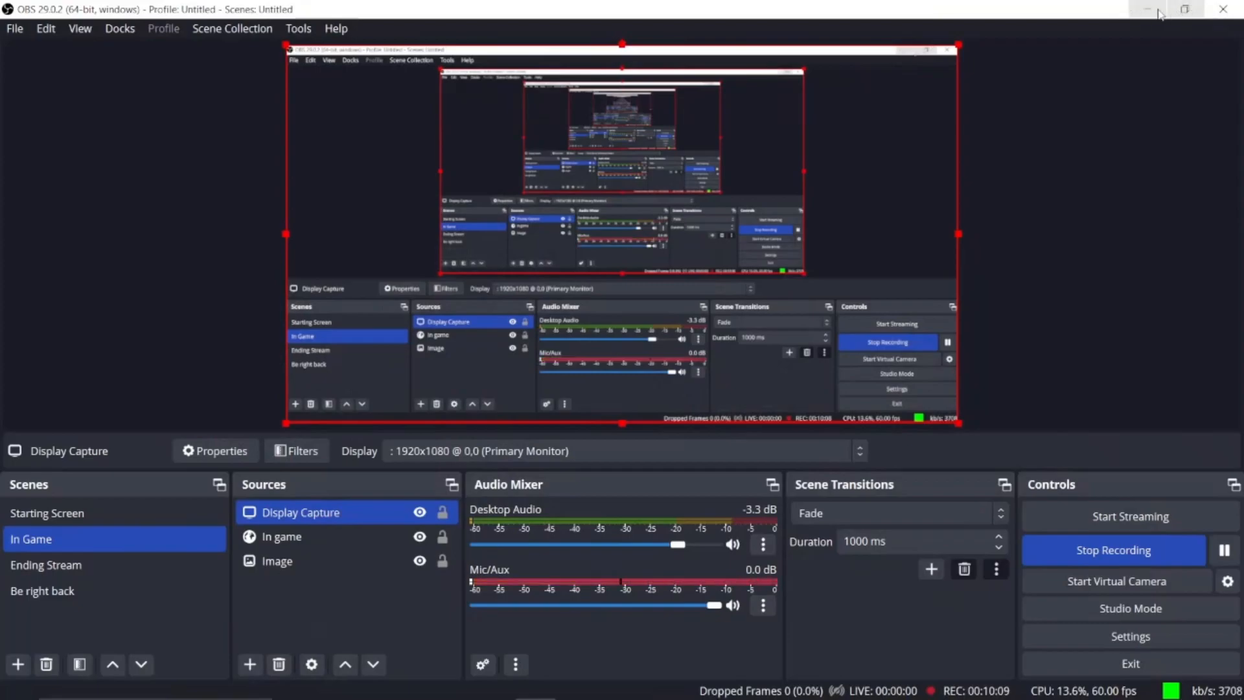
pyautogui.click(1147, 9)
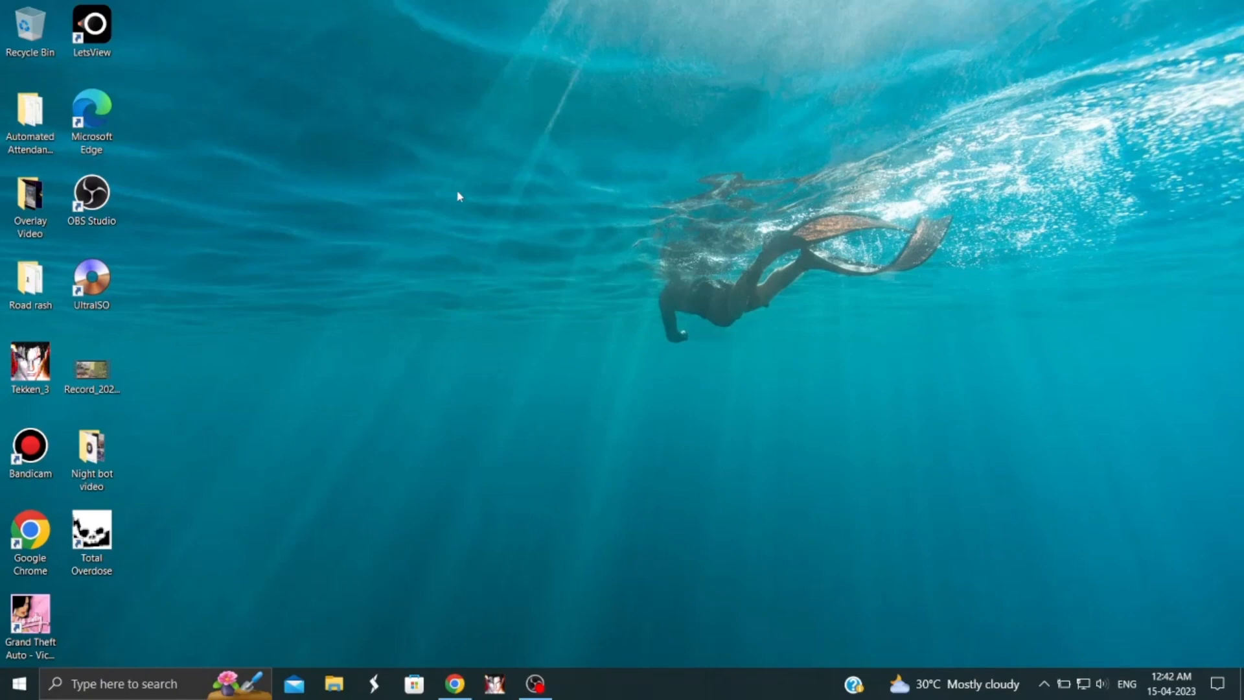
pyautogui.rightClick(406, 153)
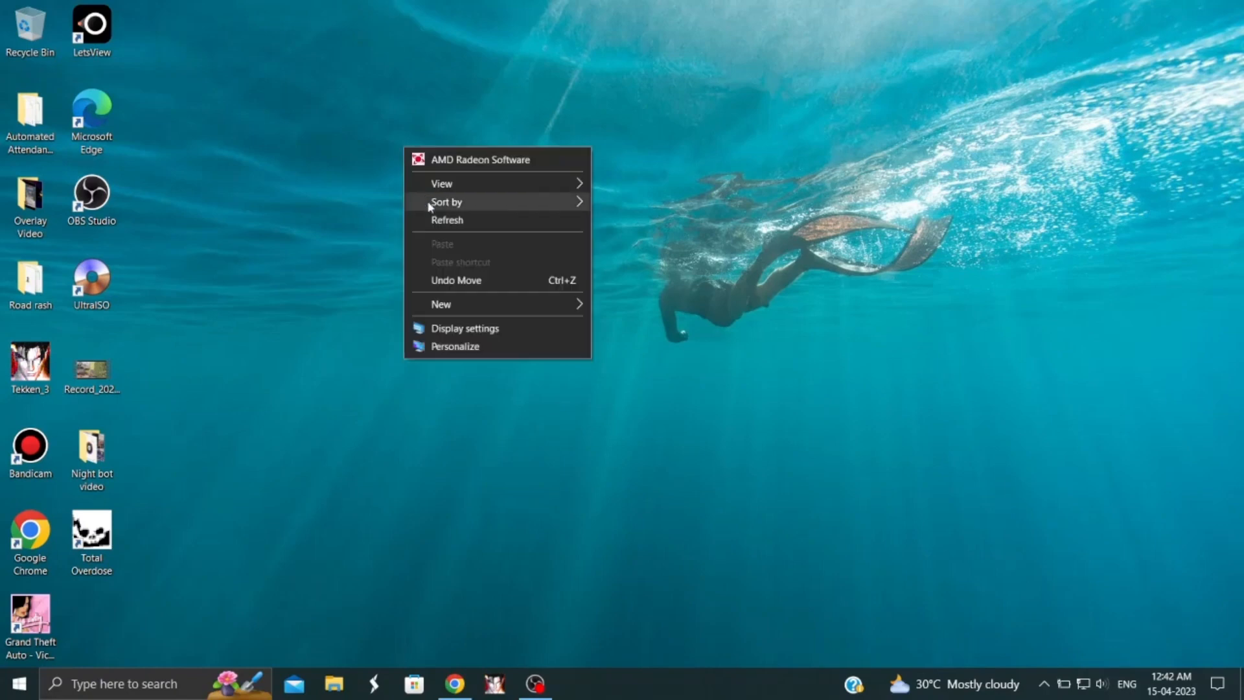
pyautogui.click(447, 219)
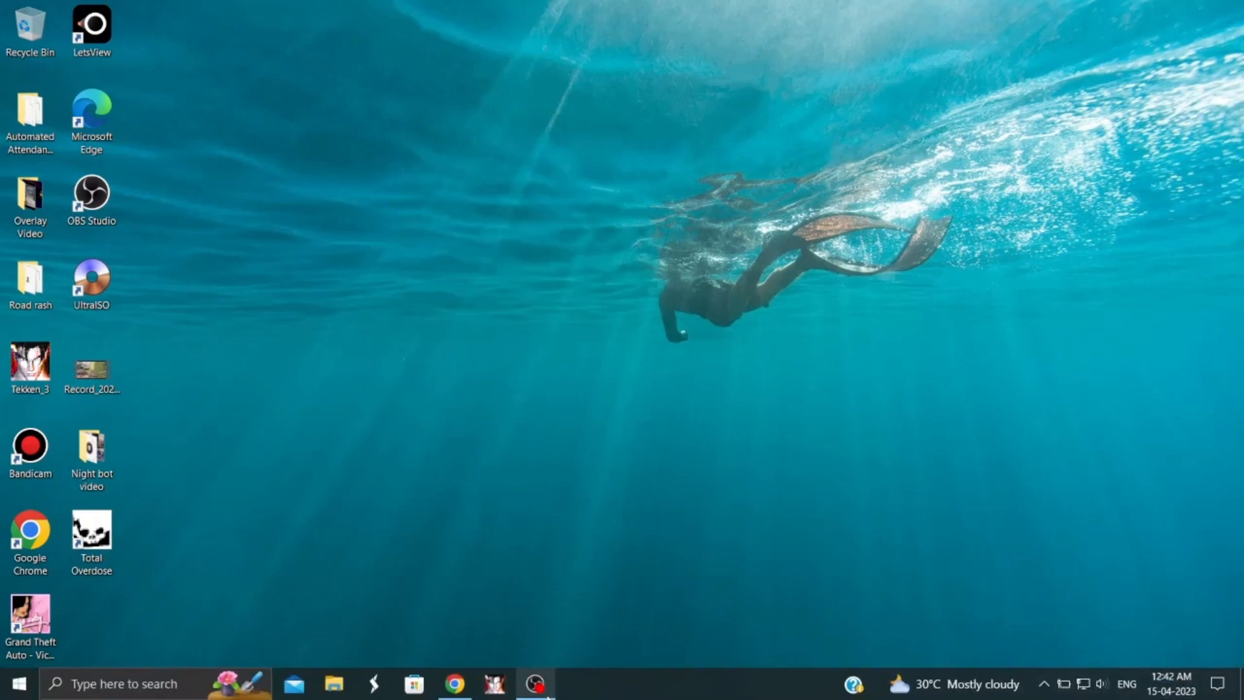
# Bring the minimized OBS window back up from the desktop.
pyautogui.moveTo(540, 695)
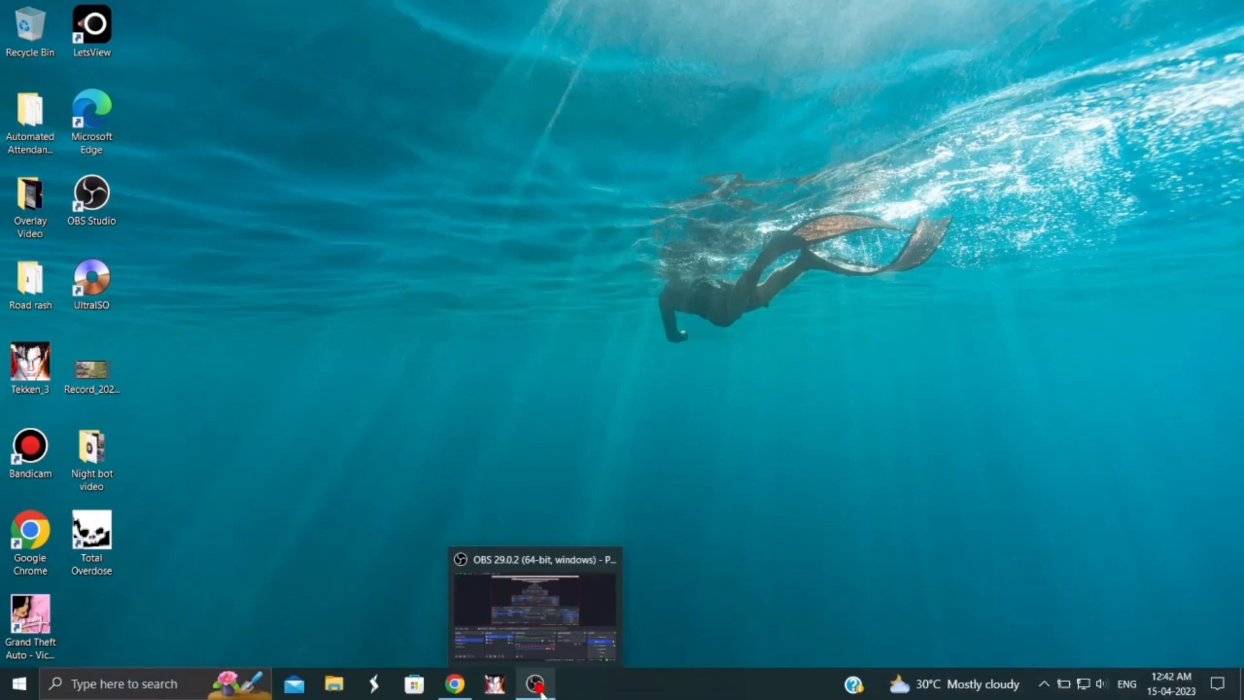
pyautogui.click(559, 662)
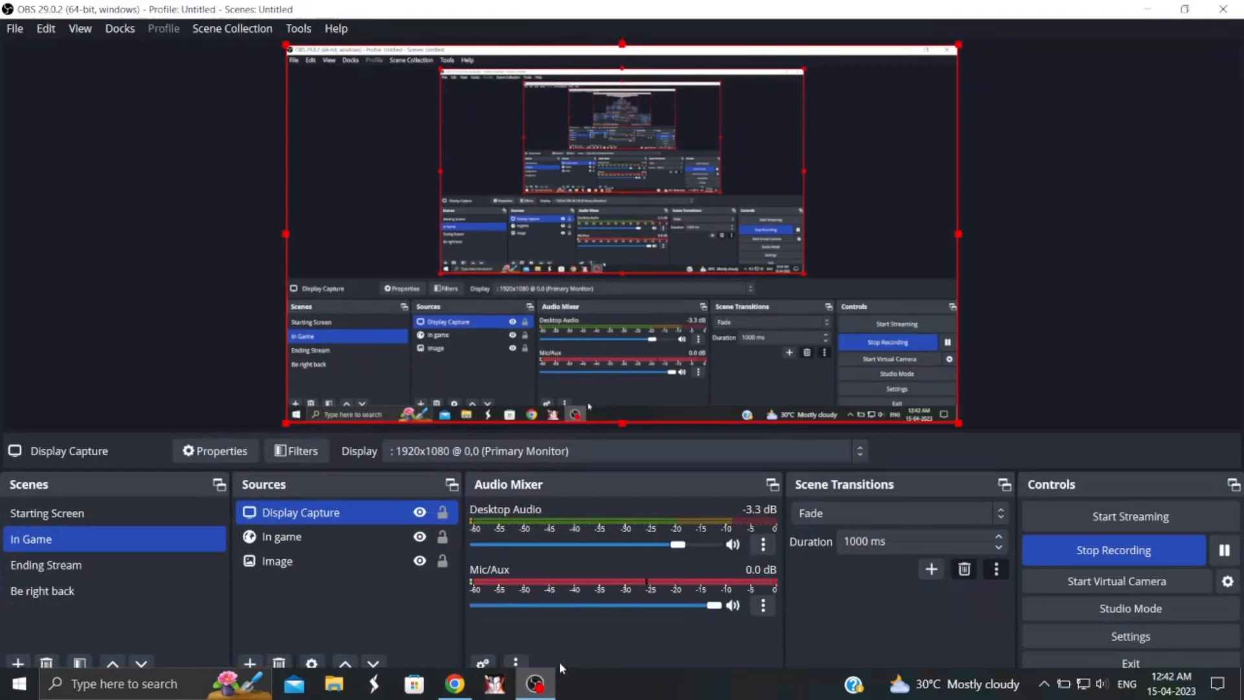
pyautogui.moveTo(554, 691)
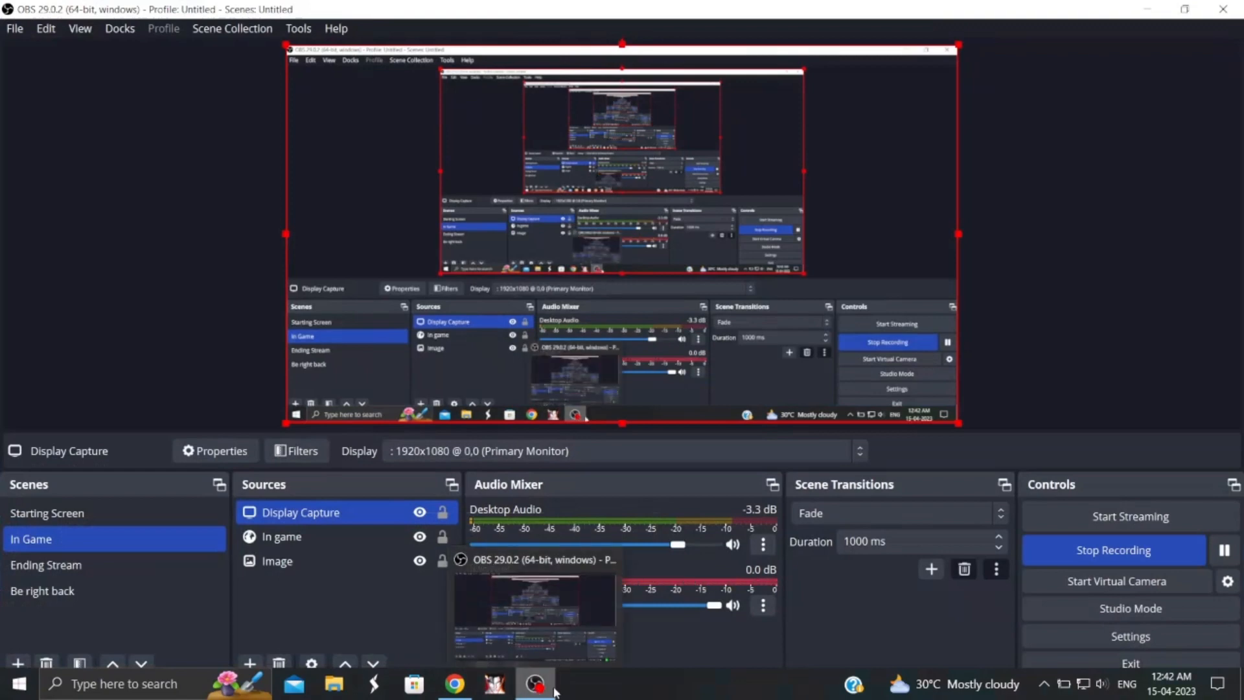